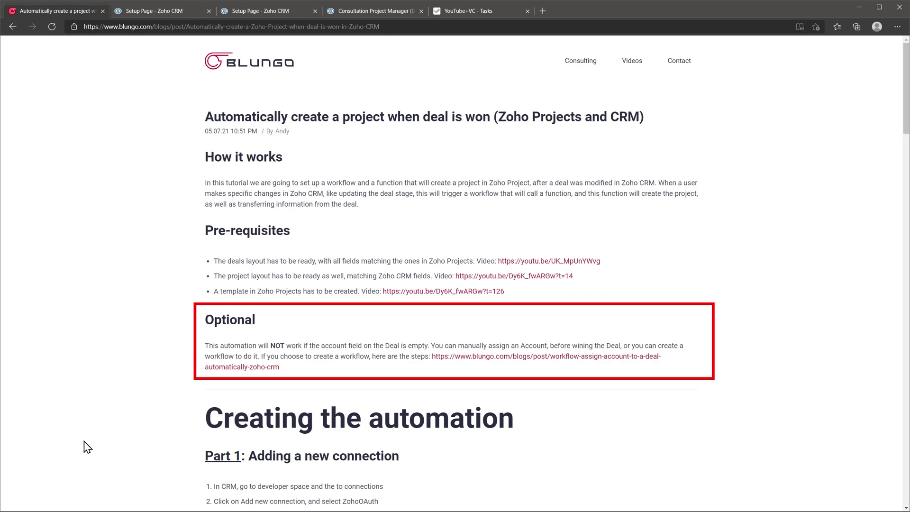
Step: Switch from the tutorial article to the CRM setup and start a new connection using the Zoho OAuth service
scroll(87, 447, down, 7)
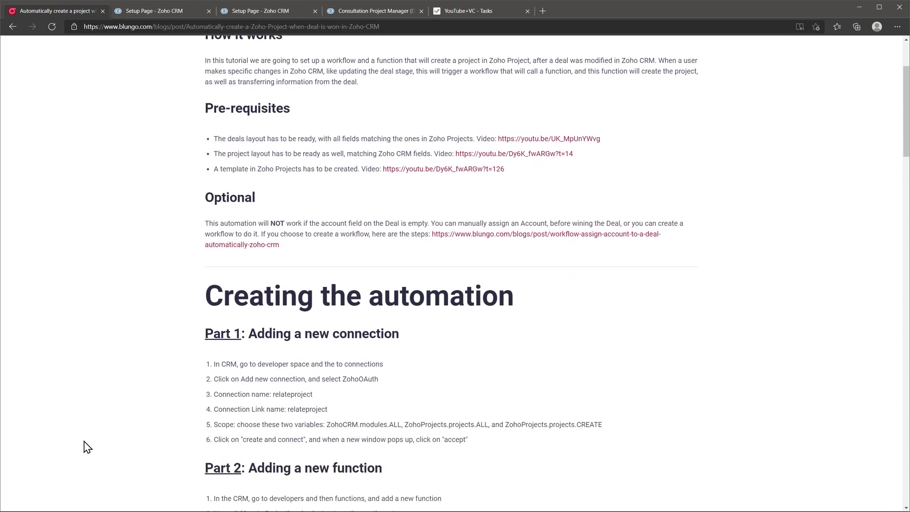
scroll(87, 447, down, 1)
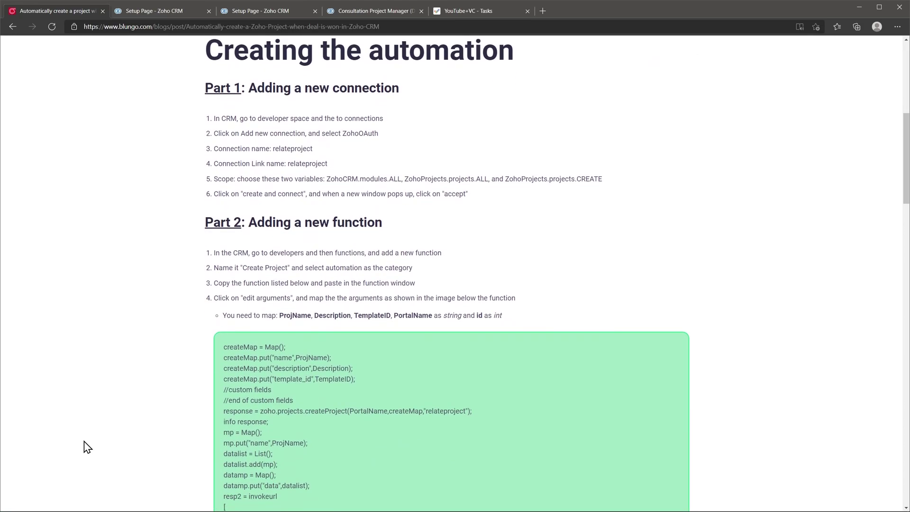
click(158, 12)
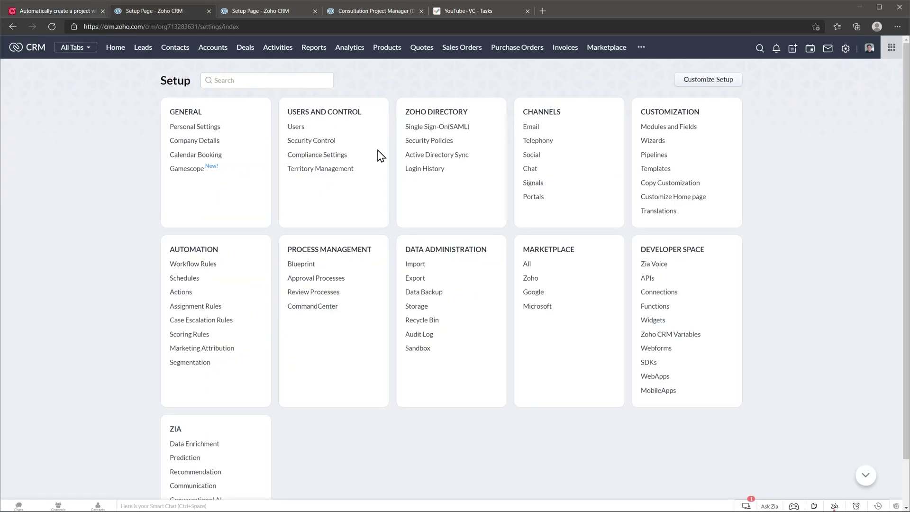
click(648, 293)
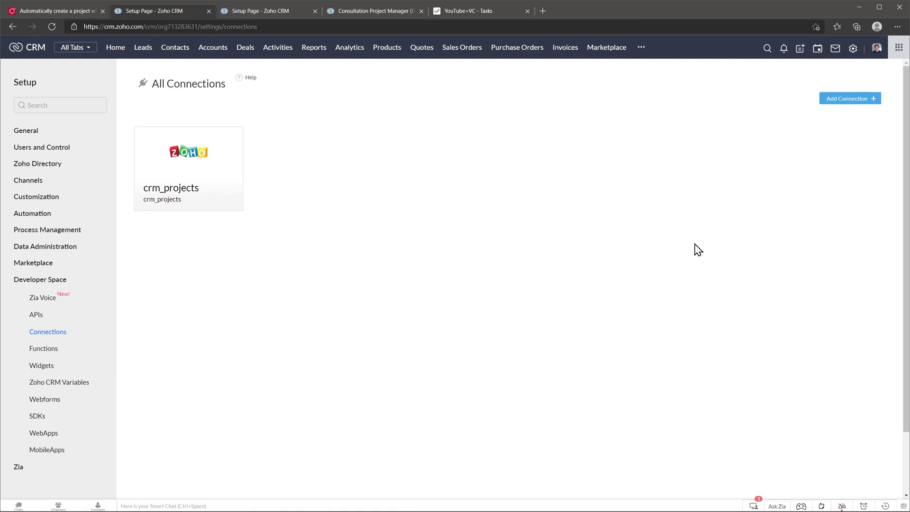
click(825, 102)
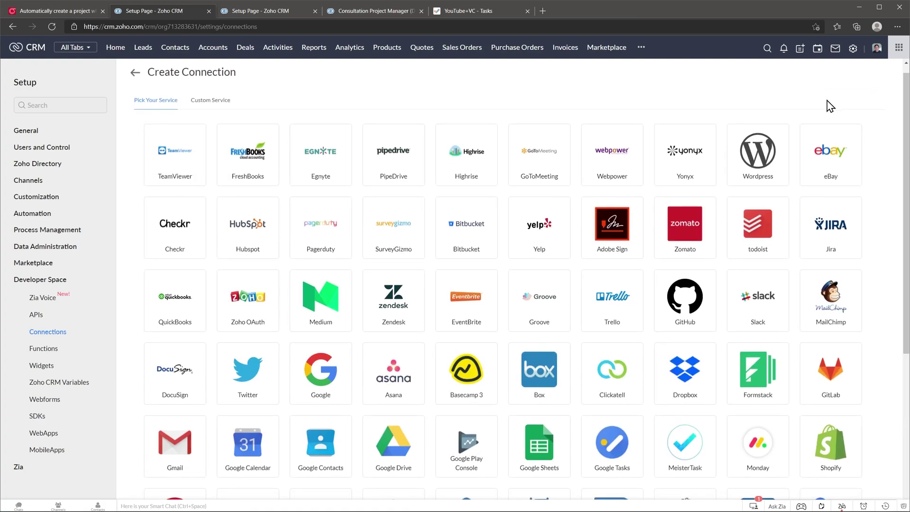
click(262, 294)
Step: Enter relateproject as both the connection name and the connection link name
click(304, 244)
text(relateproject)
key(Tab)
text(relateprojec)
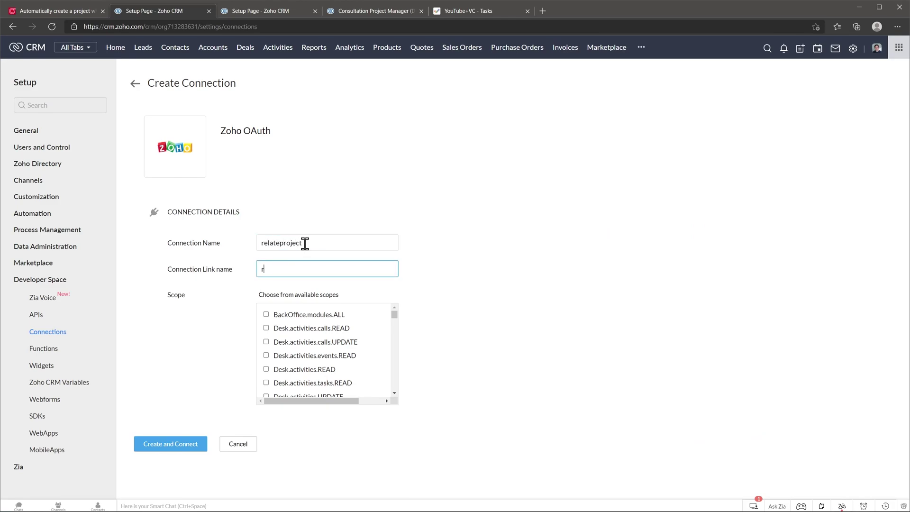
text(t)
Step: Select scopes ZohoCRM.modules.ALL, ZohoProjects.projects.ALL and ZohoProjects.projects.CREATE, and create the connection, accepting the access request
scroll(293, 336, down, 15)
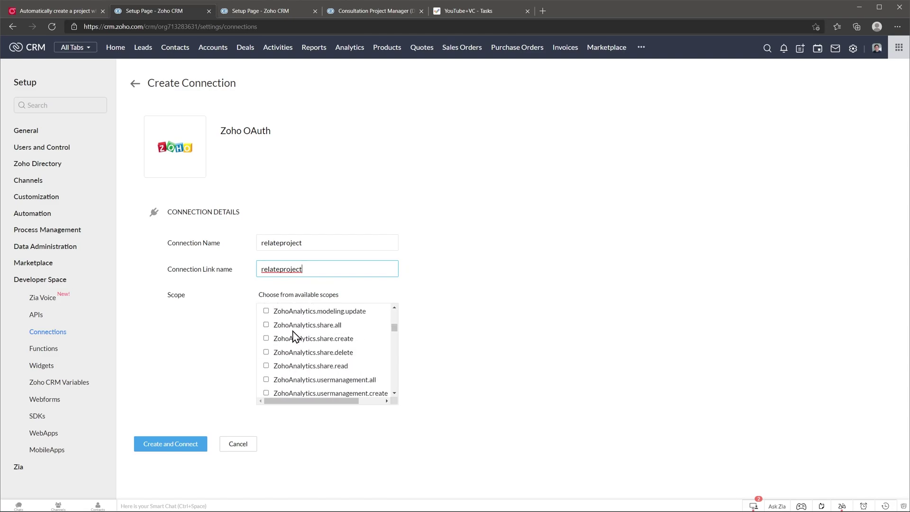
scroll(293, 336, down, 15)
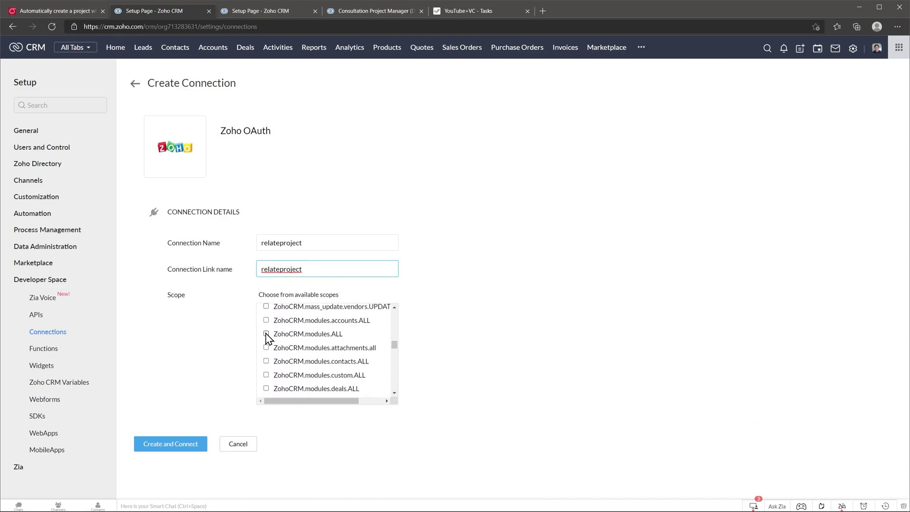
click(266, 334)
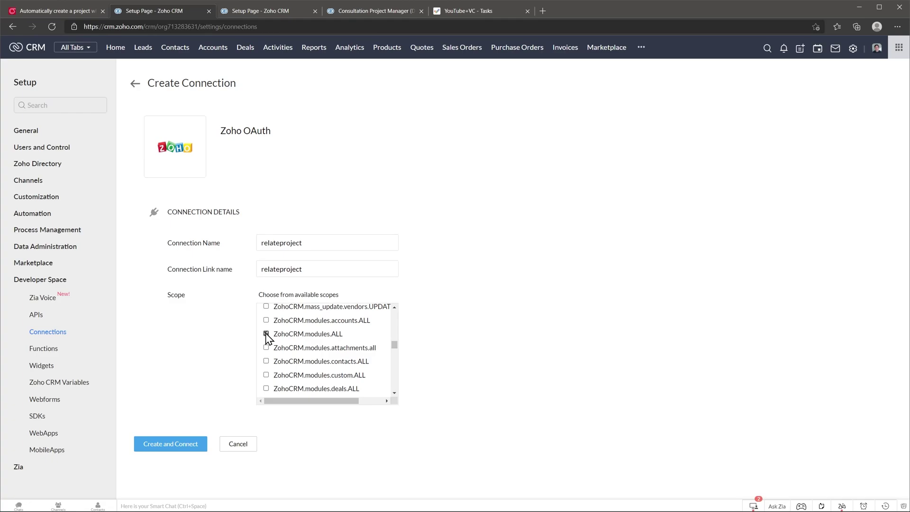
scroll(267, 337, down, 15)
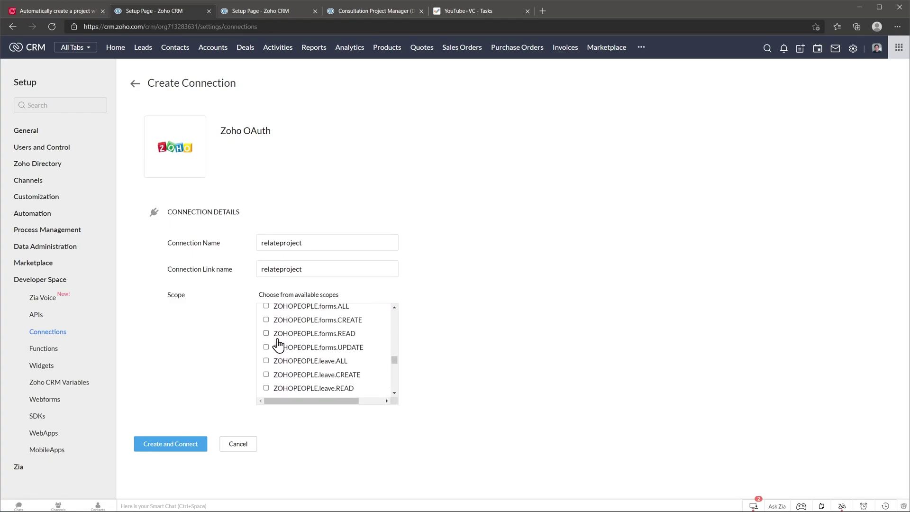
scroll(279, 347, down, 10)
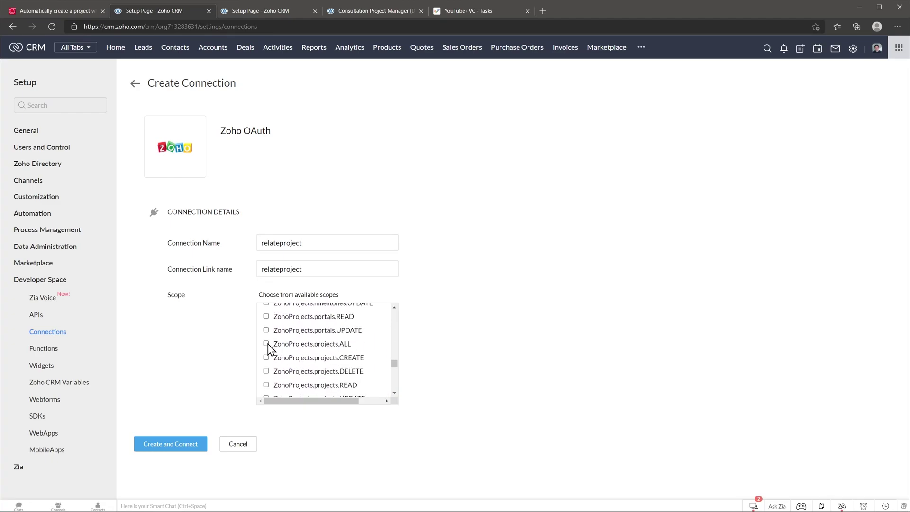
click(267, 343)
click(266, 358)
click(179, 444)
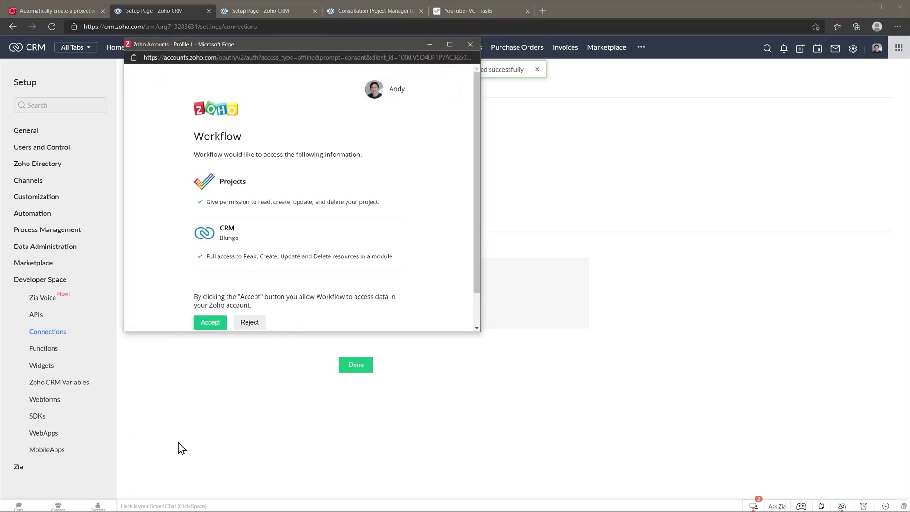
click(211, 325)
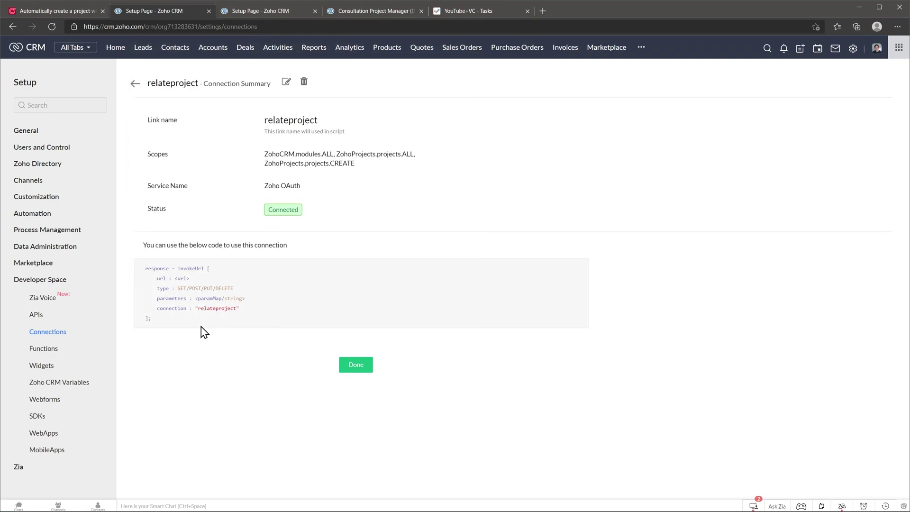
Step: Create a function named create_project_fromCRM with display name "Create project in zoho projects" in the Automation category
click(48, 350)
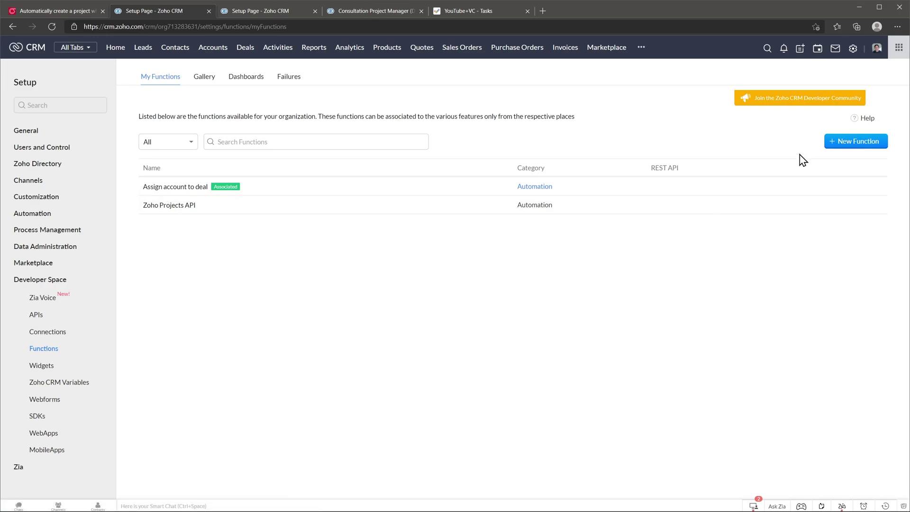
click(847, 143)
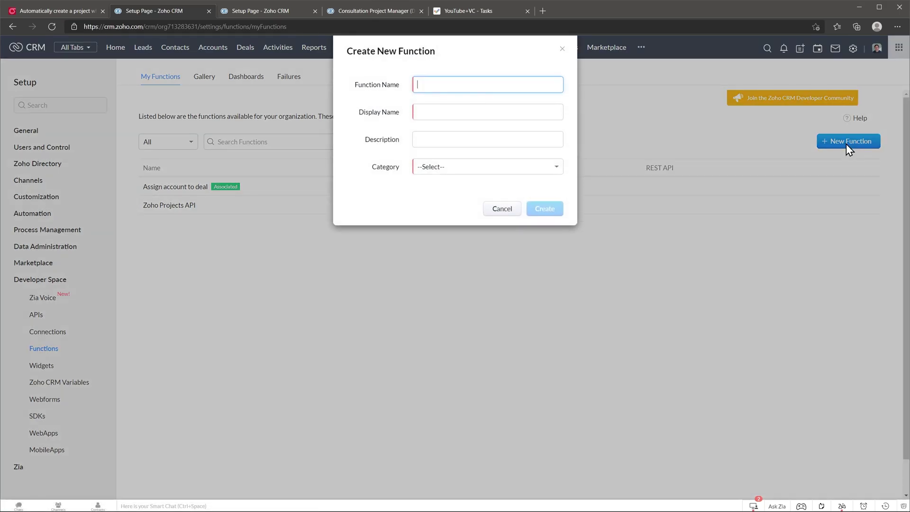
text(create_project_fromCRM)
key(Tab)
text(Create project in zoho projects)
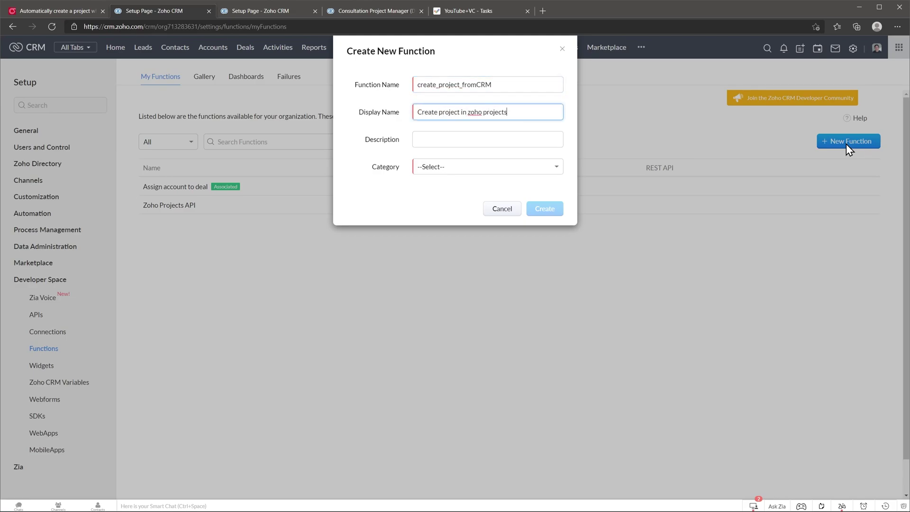
click(532, 169)
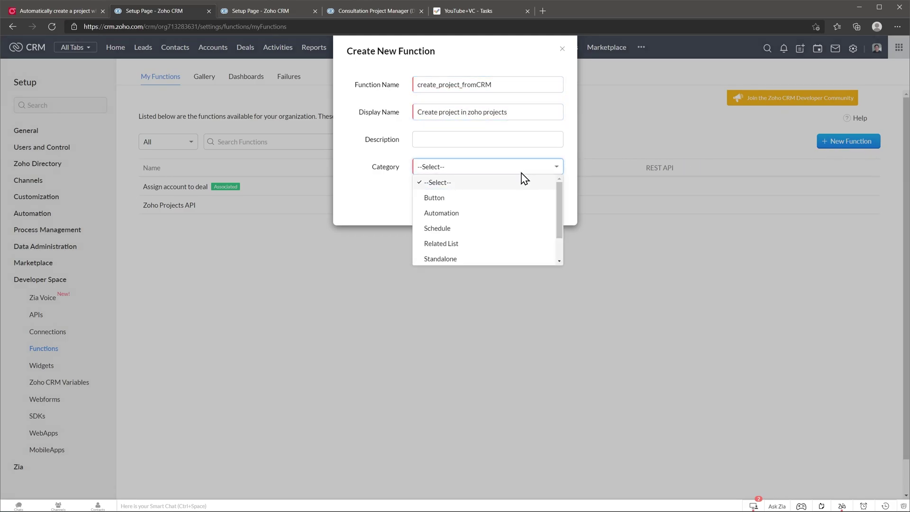
click(459, 211)
click(537, 210)
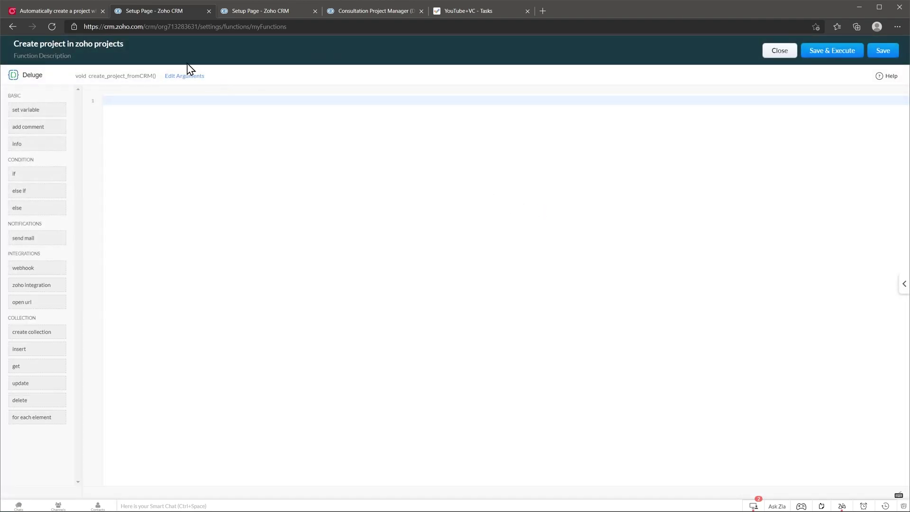
Step: Copy the complete function code from Part 2 of the tutorial article and paste it into the empty function editor
click(75, 12)
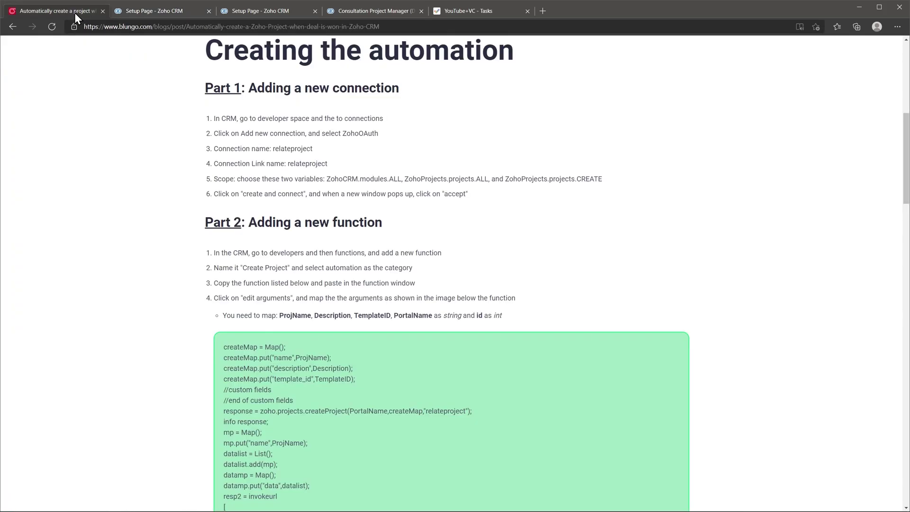
scroll(142, 216, down, 2)
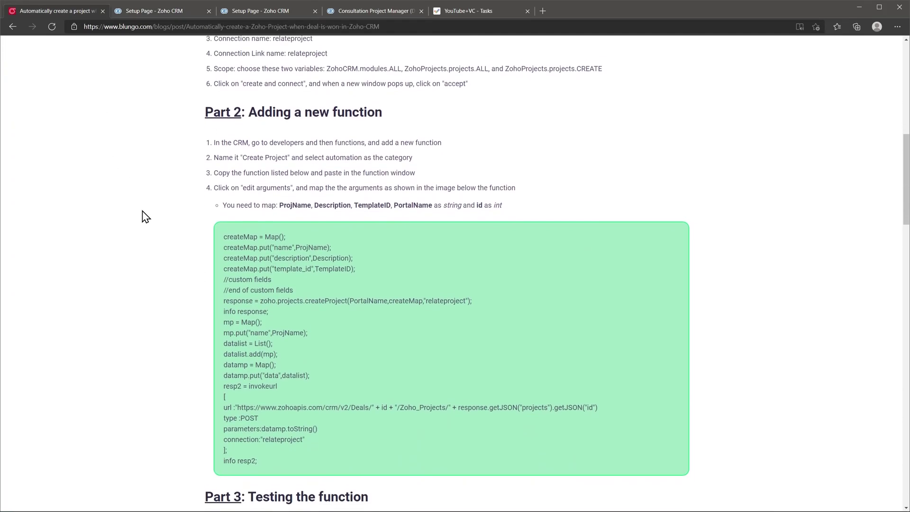
scroll(145, 216, down, 1)
drag(260, 419, 225, 194)
key(ctrl+c)
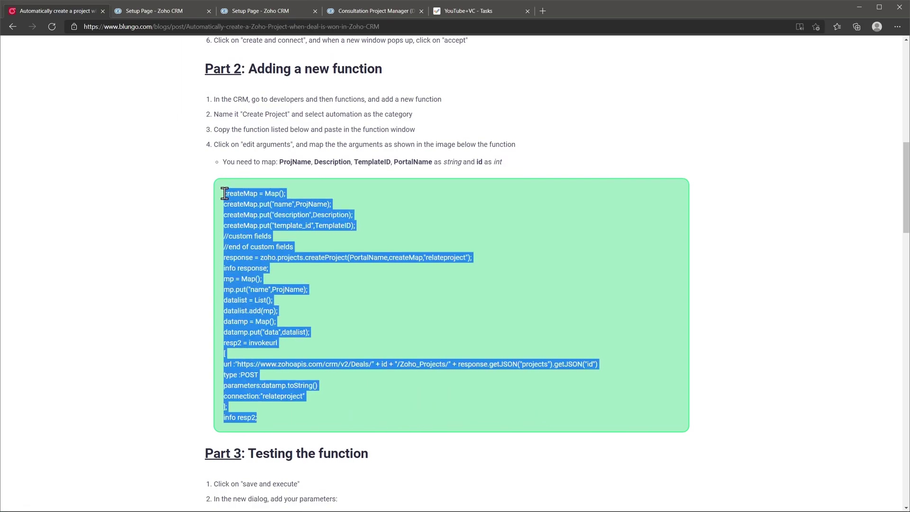
click(182, 12)
key(ctrl+v)
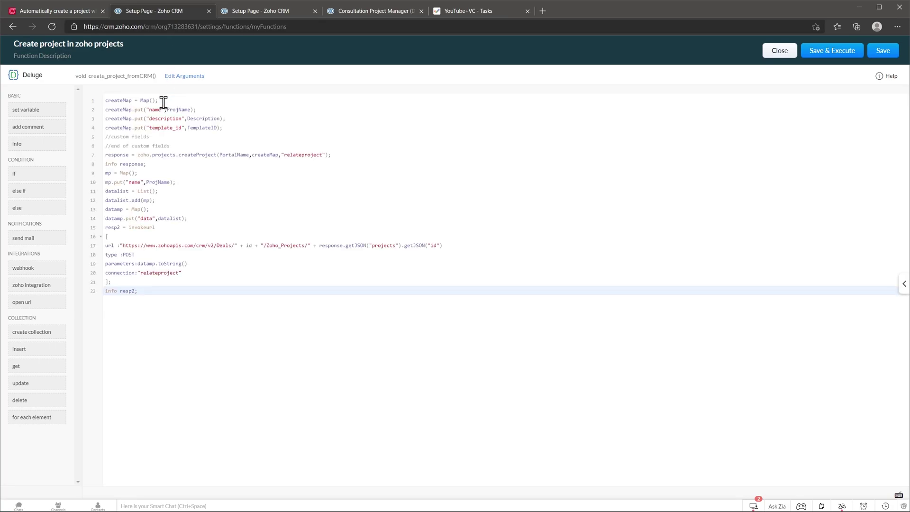
Step: Open the function's arguments for editing and add four more blank argument rows
click(185, 77)
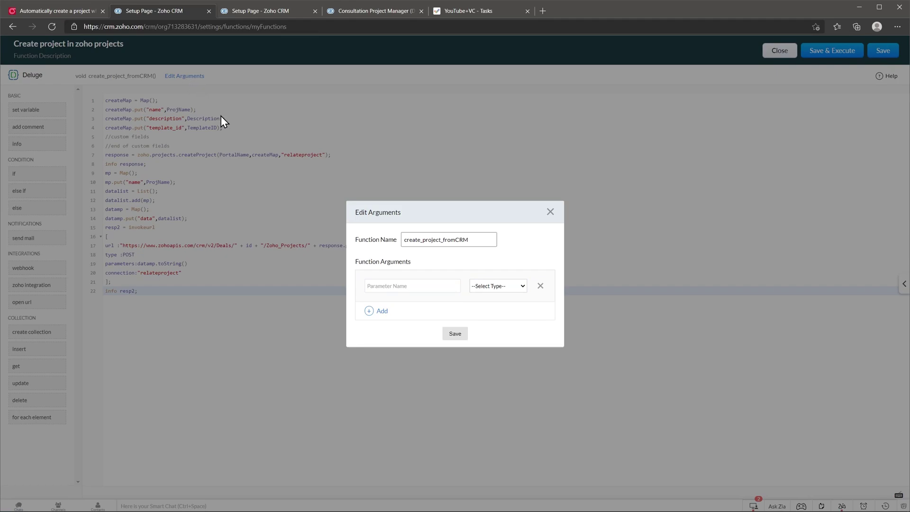
click(382, 313)
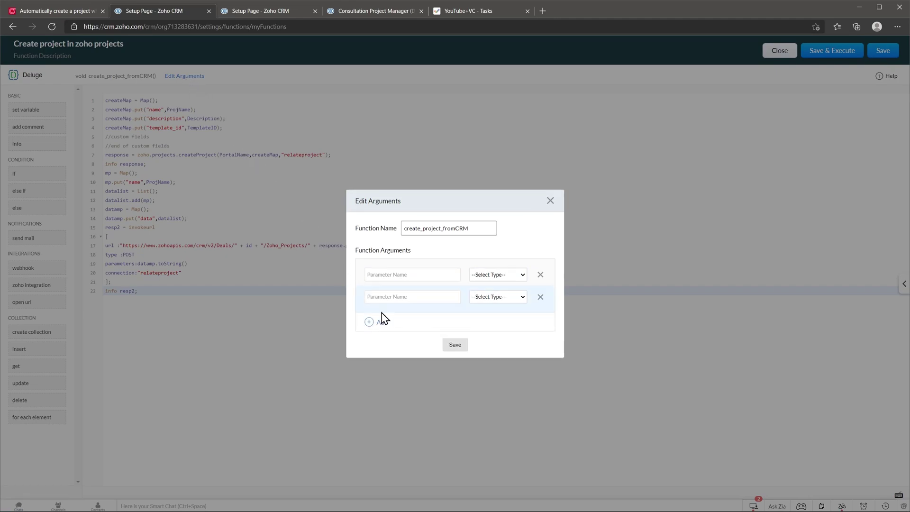
click(383, 325)
click(382, 335)
click(383, 346)
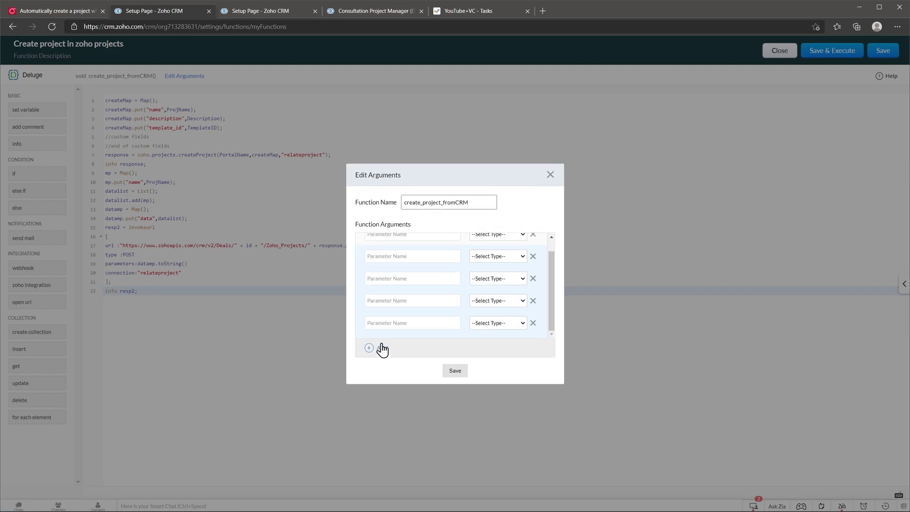
scroll(389, 323, up, 1)
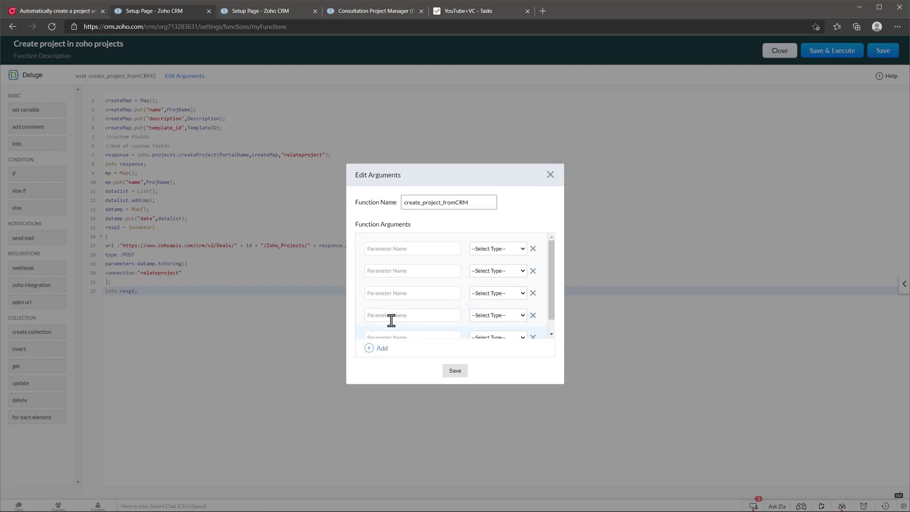
Step: Define the first two function arguments, ProjName and Description, both as type string
click(399, 250)
text(ProjName)
click(487, 256)
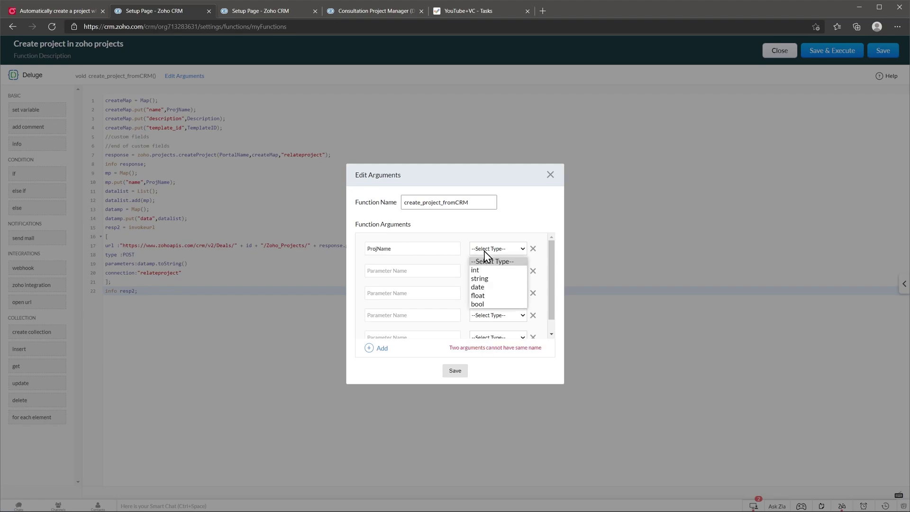
click(484, 278)
click(440, 271)
text(Description)
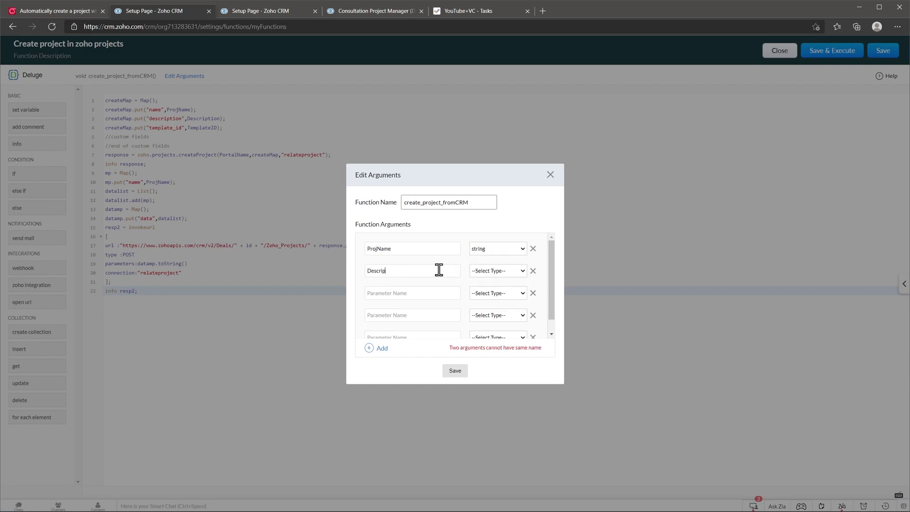
click(487, 271)
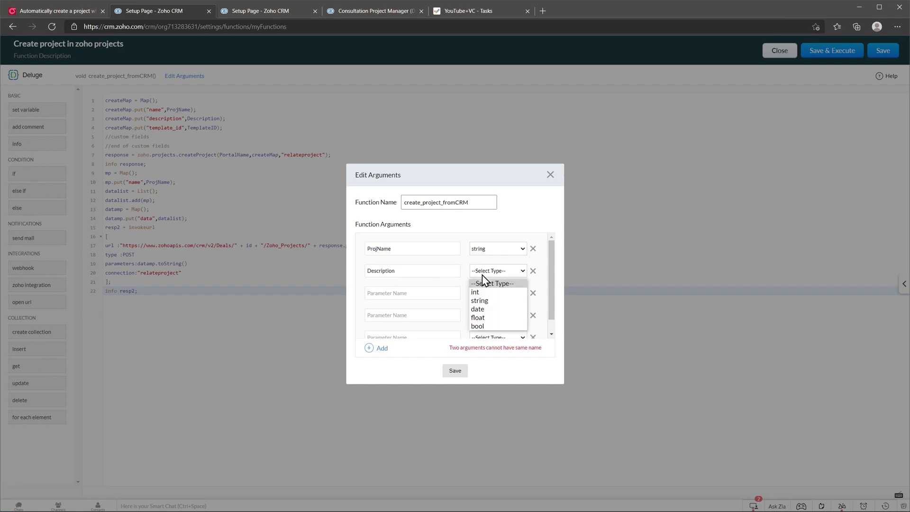
click(486, 300)
Step: Define the third and fourth function arguments, TemplateID and PortalName, both as type string
click(429, 294)
text(TemplateID)
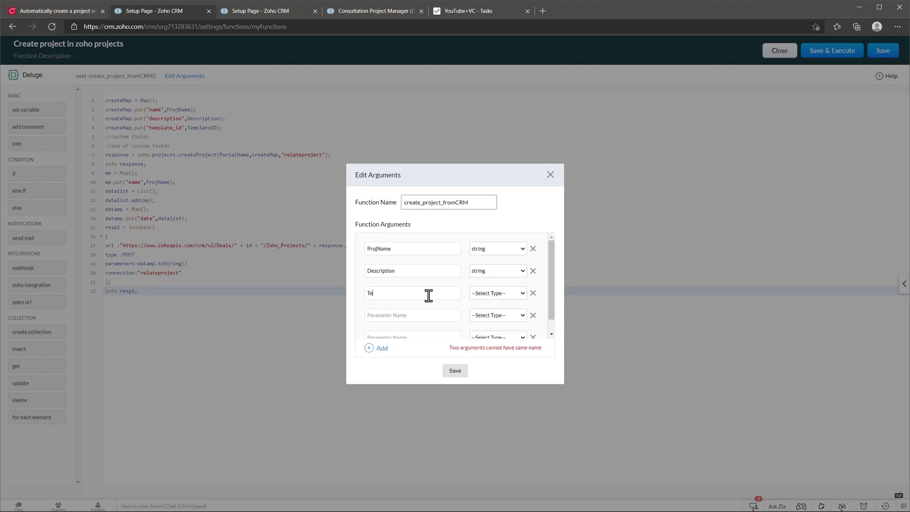
click(480, 294)
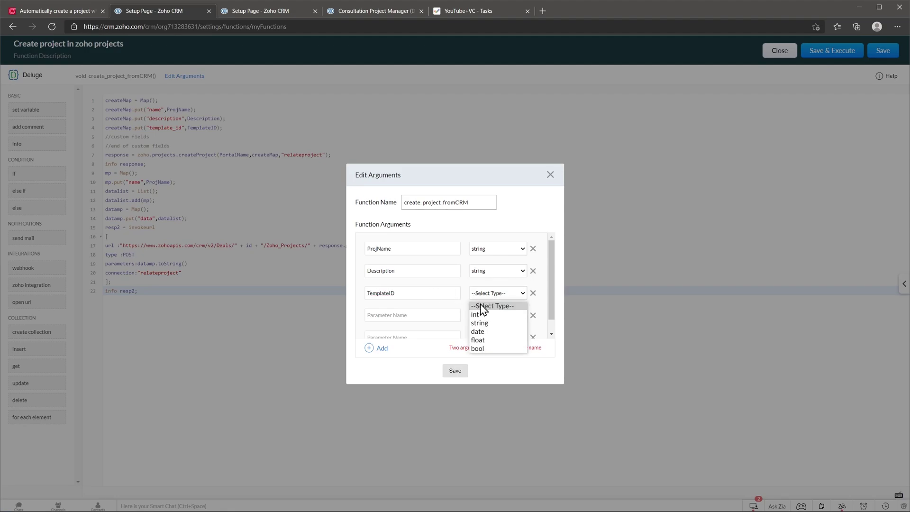
click(479, 323)
click(434, 316)
text(PortalName)
click(482, 317)
click(482, 345)
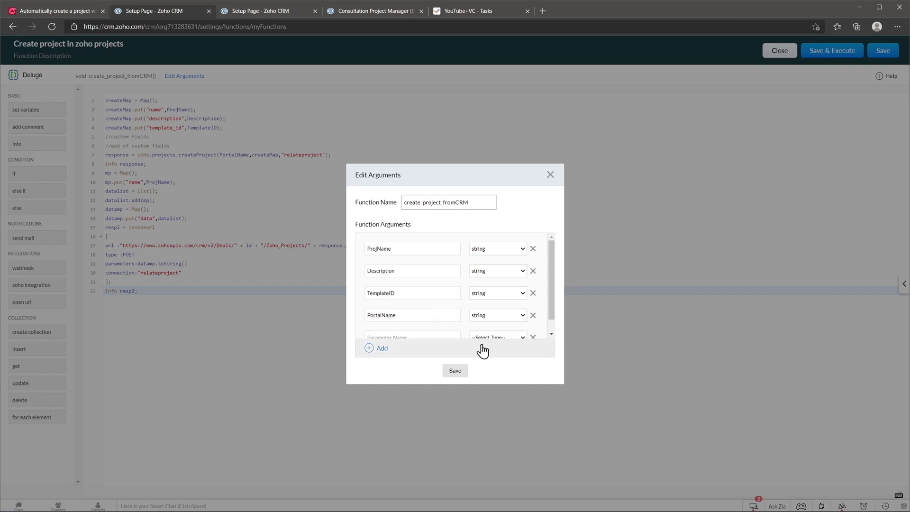
Step: Define the fifth function argument as id with type int
click(455, 335)
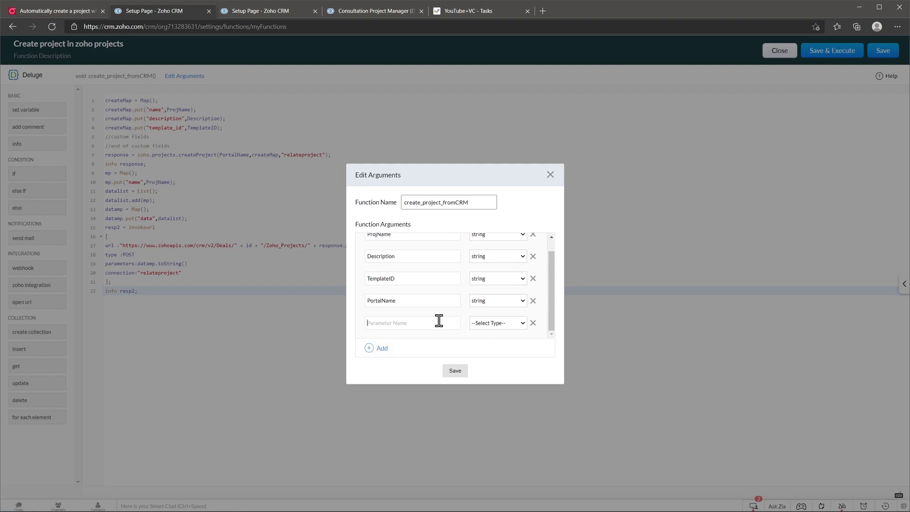
text(id)
click(483, 324)
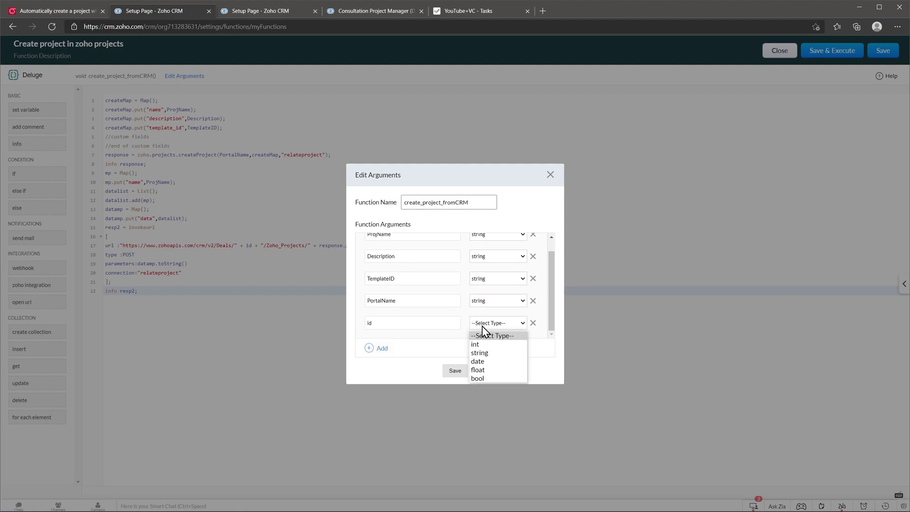
click(483, 345)
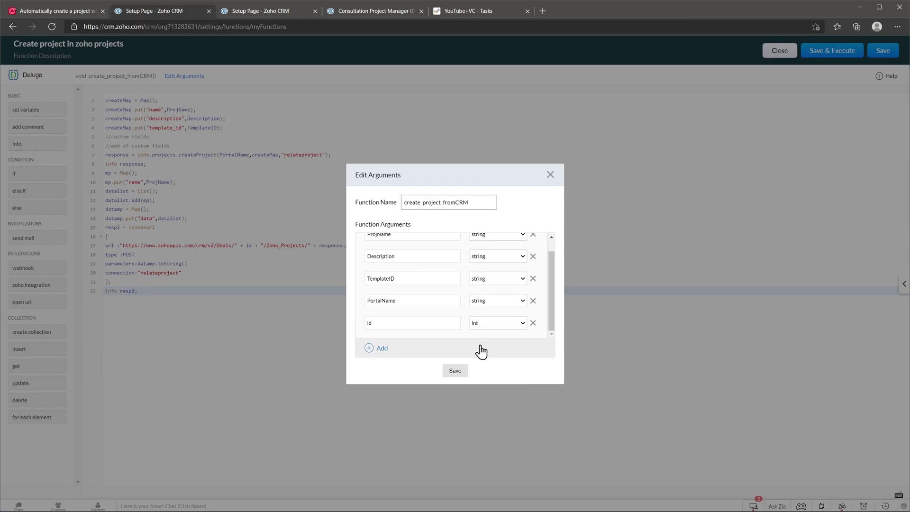
Step: Save the function arguments and begin a test execution with ProjName "Test Project" and Description "Test"
click(455, 371)
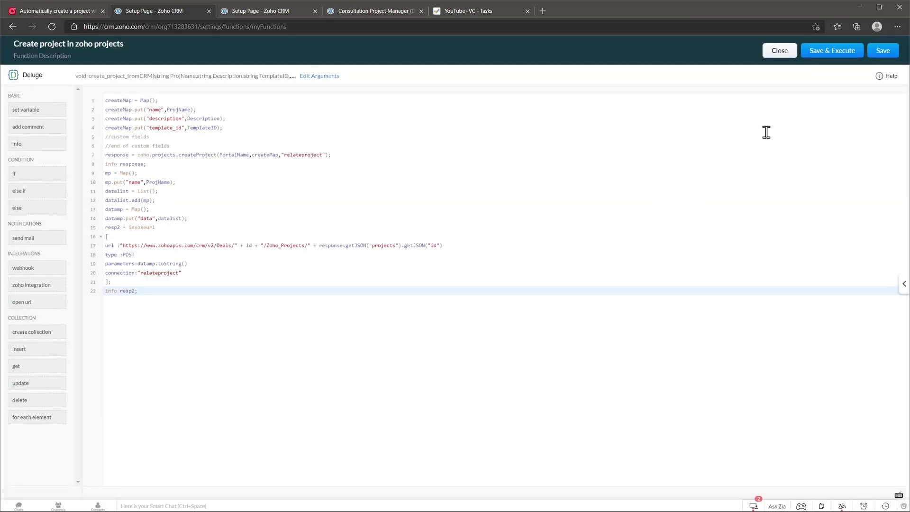
click(821, 56)
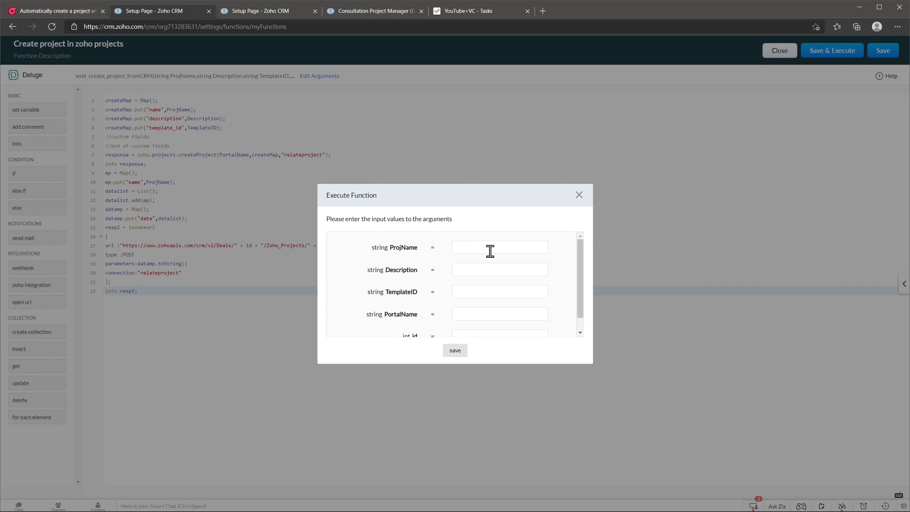
text(Test Project)
click(471, 267)
text(Test)
Step: Copy the template's ID from the YouTube VC project's URL in Zoho Projects into the test's TemplateID value
click(483, 9)
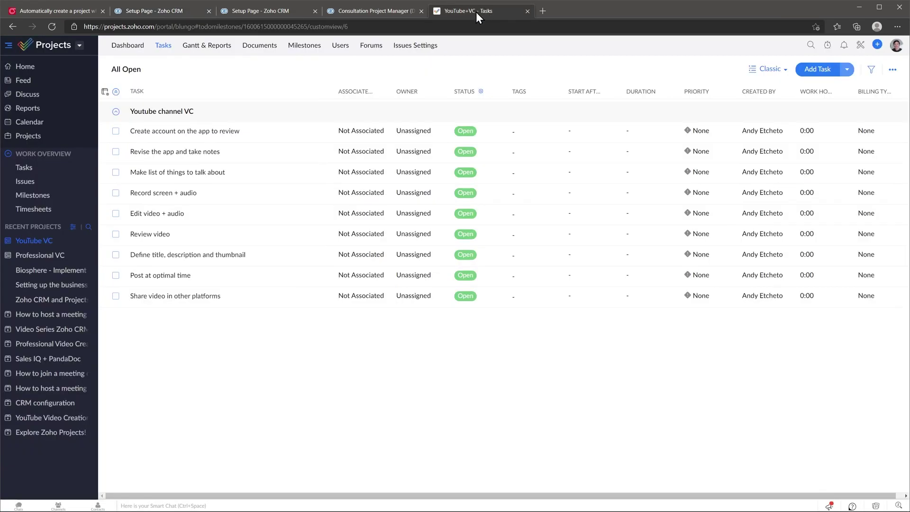
drag(308, 27, 245, 29)
key(ctrl+c)
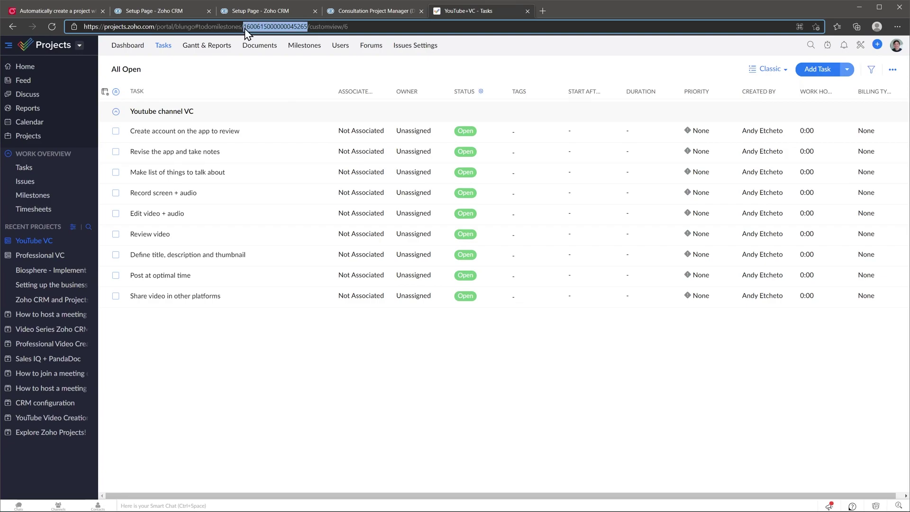
click(176, 14)
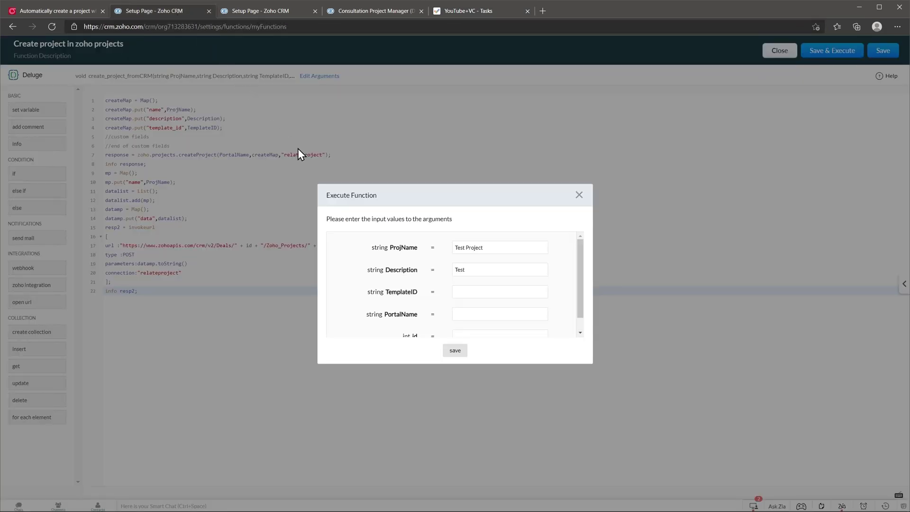
click(475, 291)
key(ctrl+v)
Step: Set the test's PortalName to blungo and check it against the portal name in the Zoho Projects URL
click(476, 312)
text(blungo)
click(475, 14)
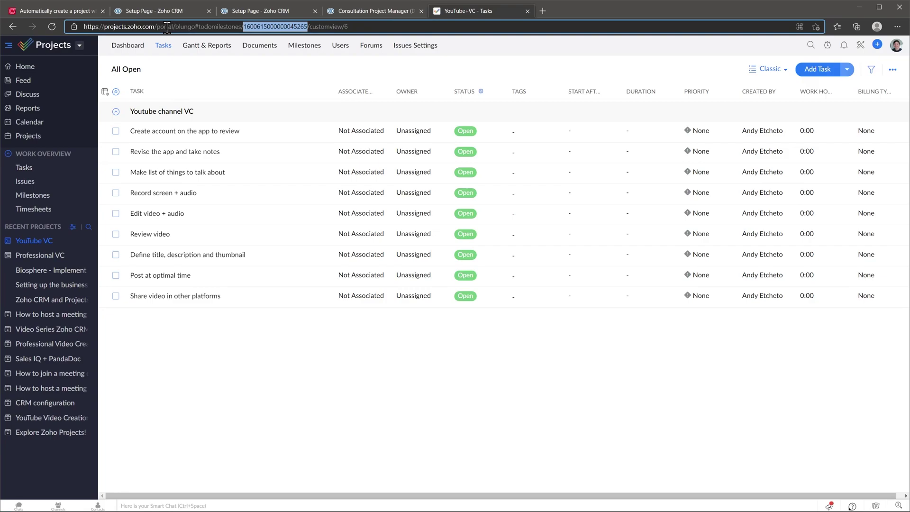
click(170, 13)
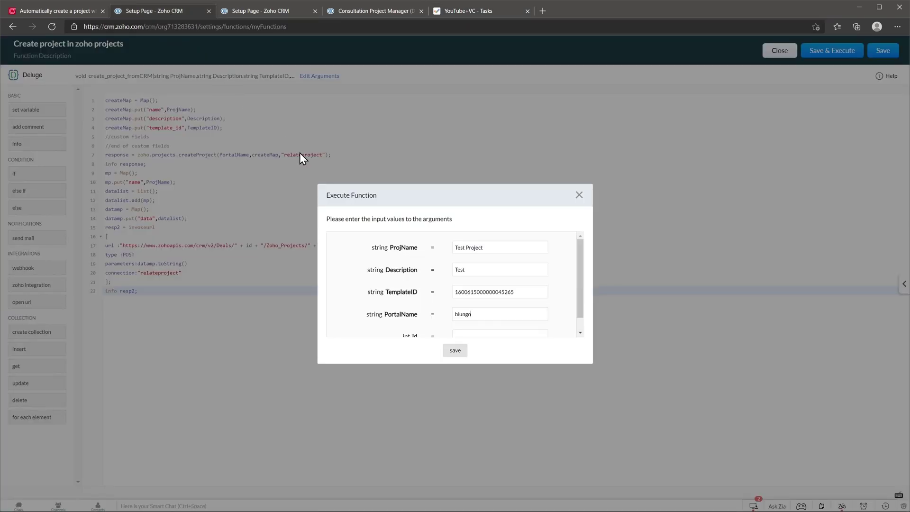
Step: Copy the Consultation Project Manager deal's ID from its URL into the test's id value and execute the function
scroll(495, 267, down, 1)
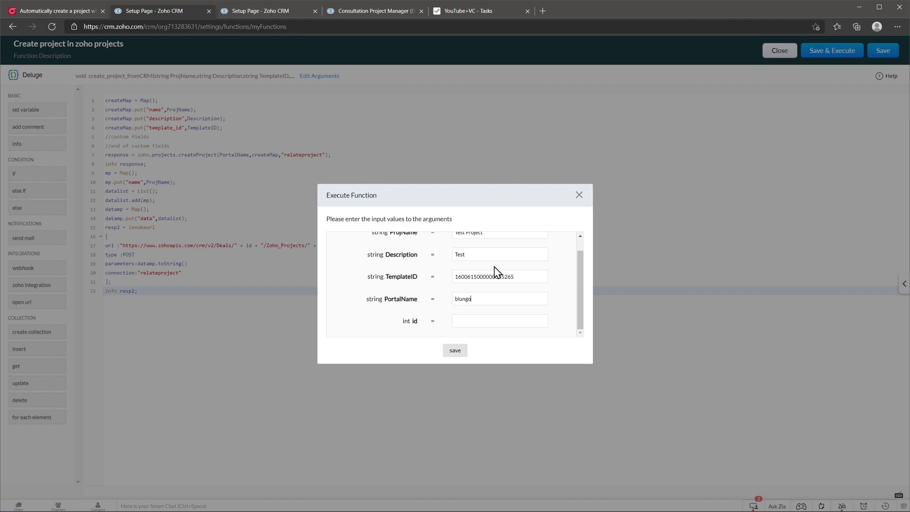
click(381, 10)
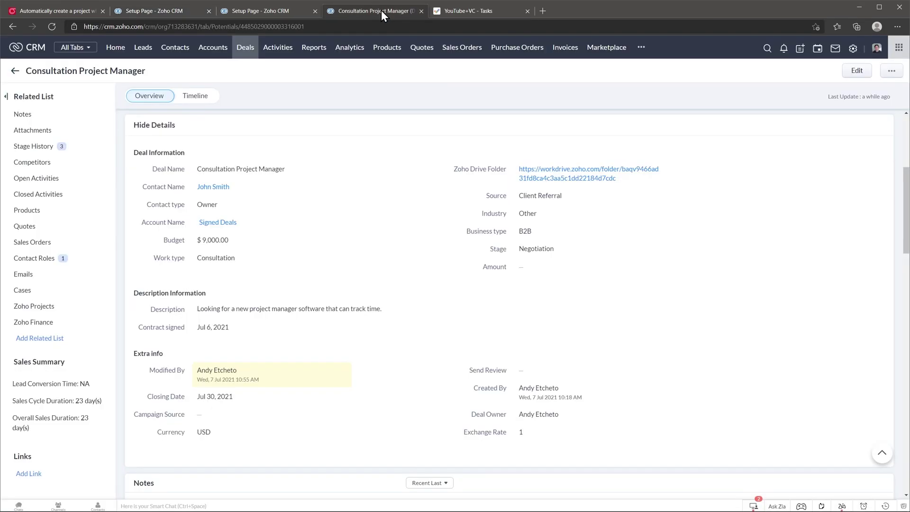
drag(305, 26, 242, 26)
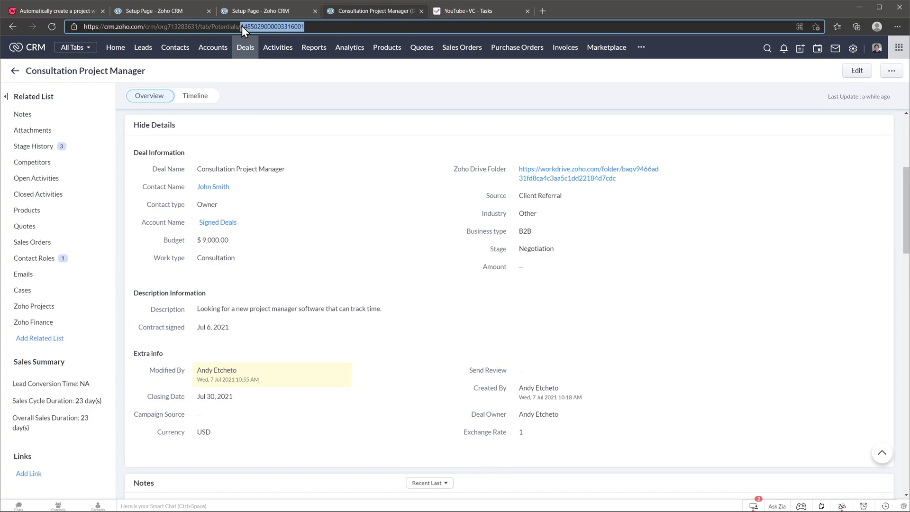
click(185, 12)
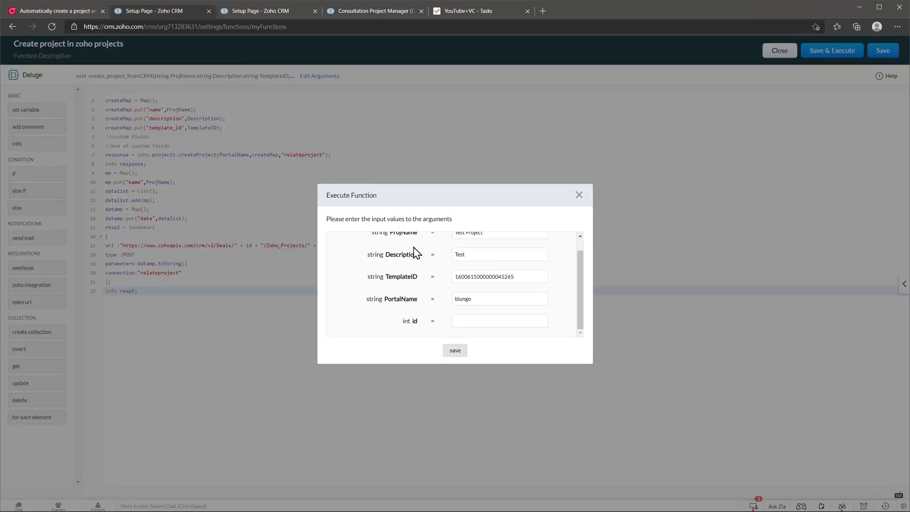
key(ctrl+v)
click(461, 352)
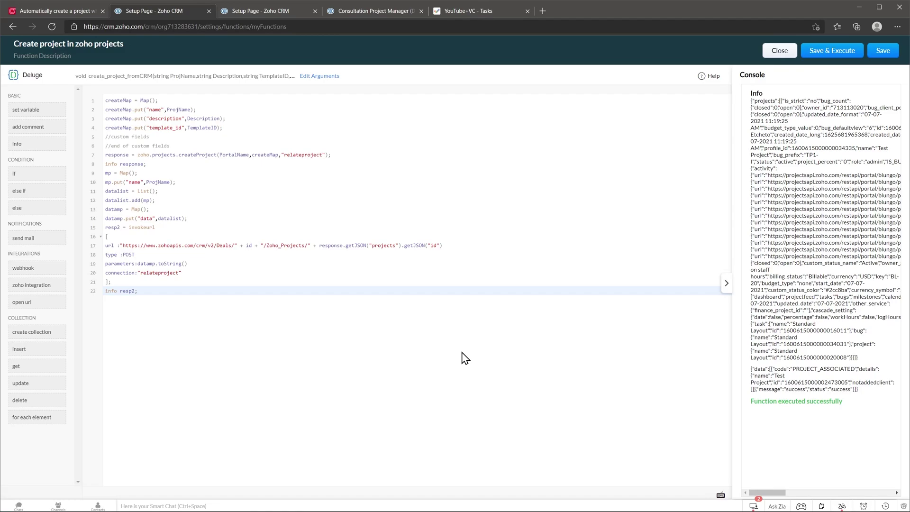
Step: Copy the createMap.put("ZOHO_PROJECT_FIELD_API",CRM_FIELD_API); line from Part 4 of the Blungo tutorial
click(76, 12)
scroll(299, 272, down, 4)
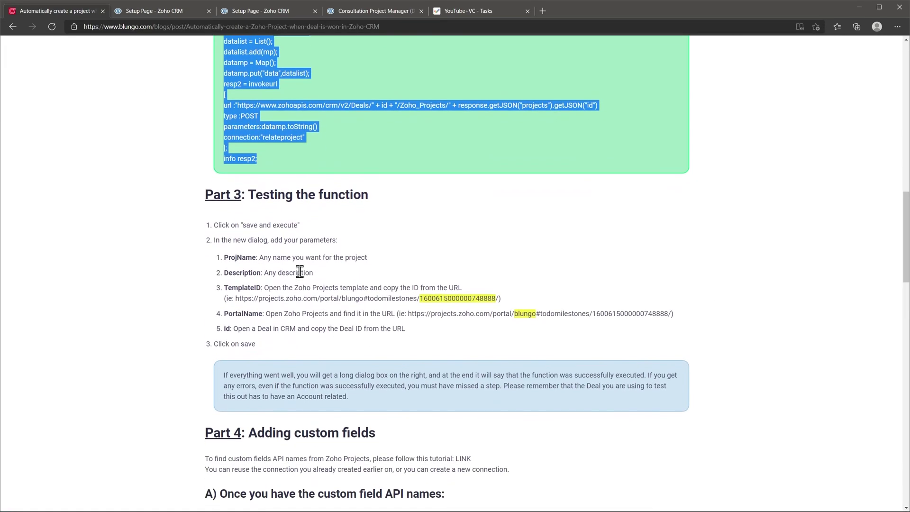
scroll(300, 273, down, 5)
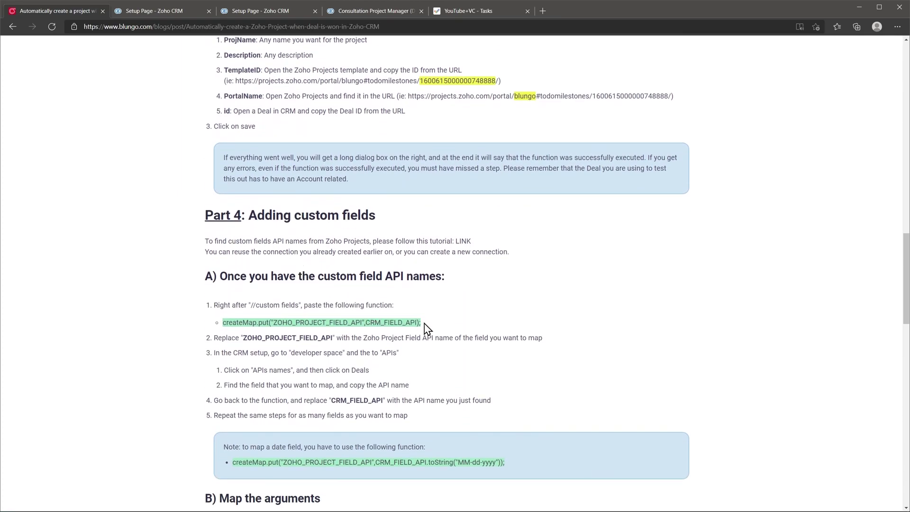
drag(421, 322, 223, 322)
key(ctrl+c)
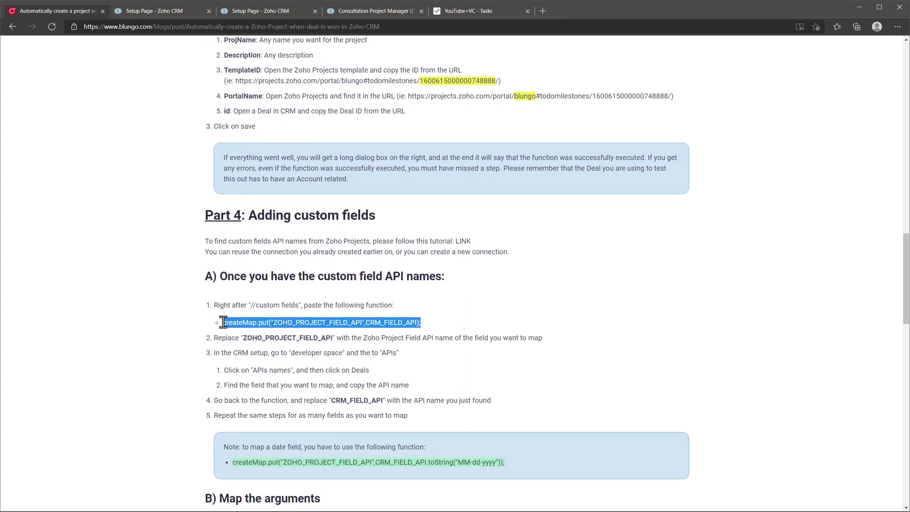
Step: Insert two copies of the custom field mapping line below the //custom fields comment in the project creation function
click(177, 11)
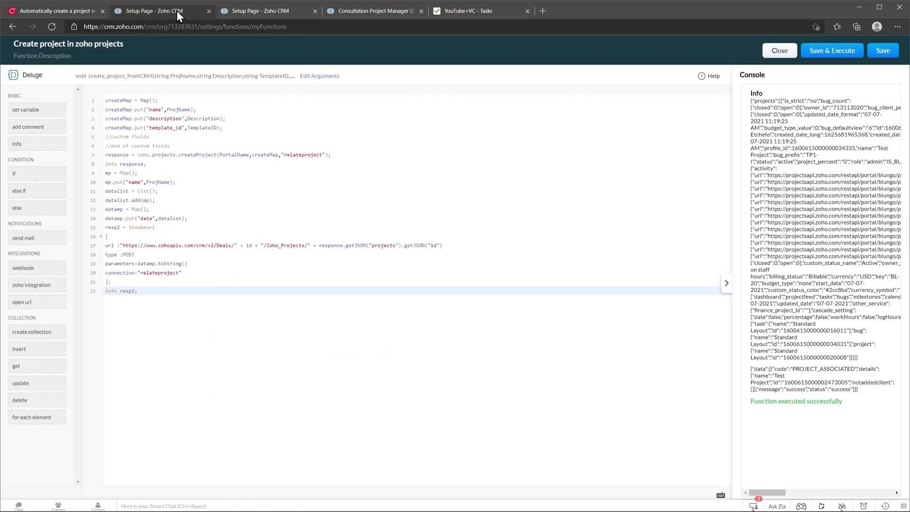
click(174, 137)
key(Return)
key(ctrl+v)
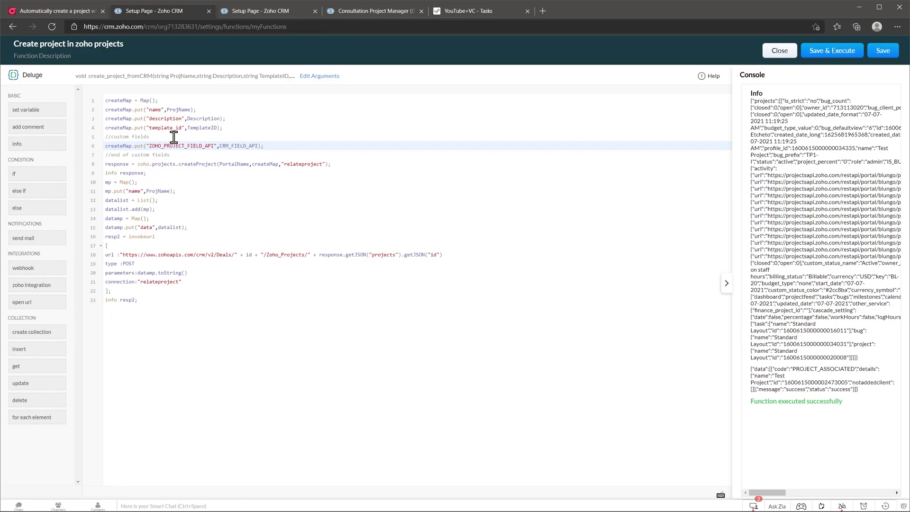
key(Return)
key(ctrl+v)
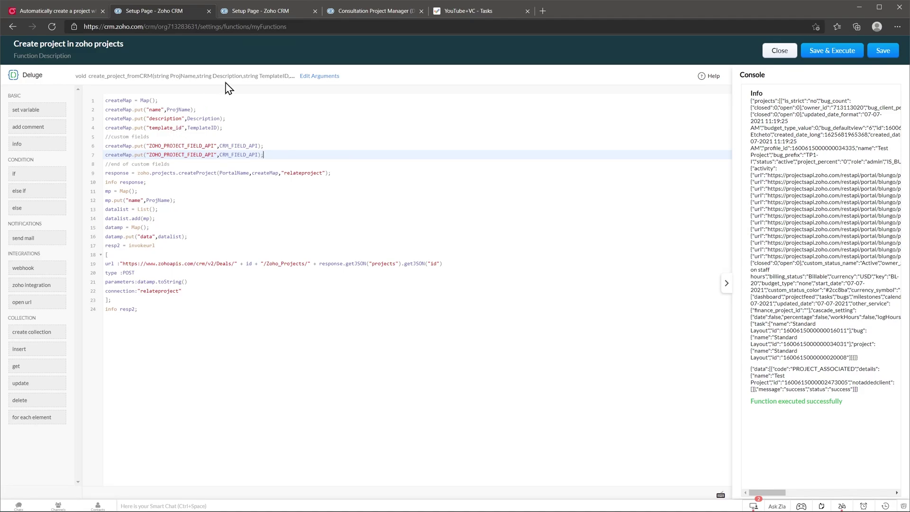
Step: Open the existing Zoho Projects API function for editing from the second CRM setup page
click(275, 10)
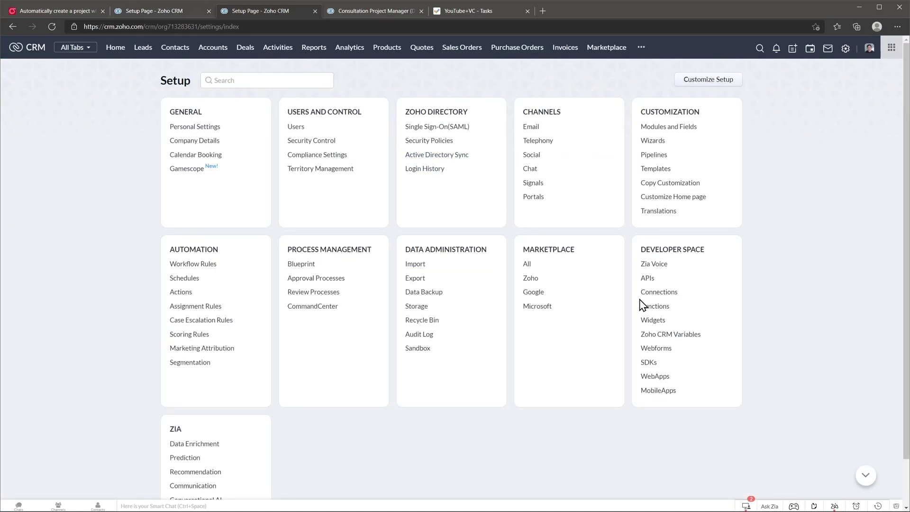
click(651, 306)
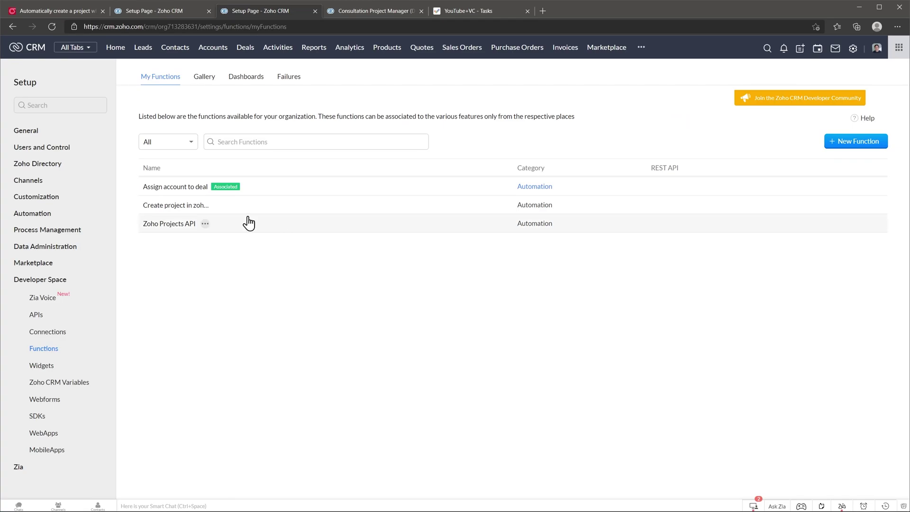
click(172, 223)
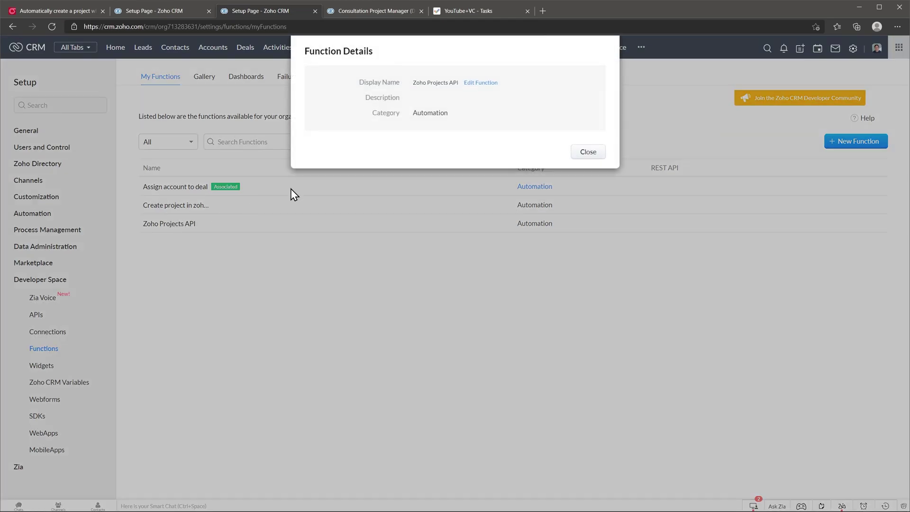
click(466, 83)
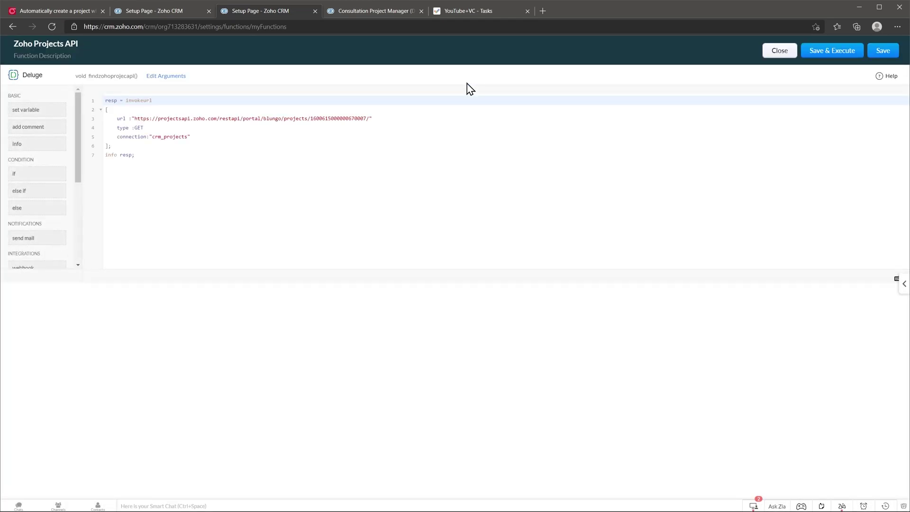
Step: Replace the project ID in the request URL with customfields, then save and execute the function
drag(367, 119, 311, 123)
text(customfields)
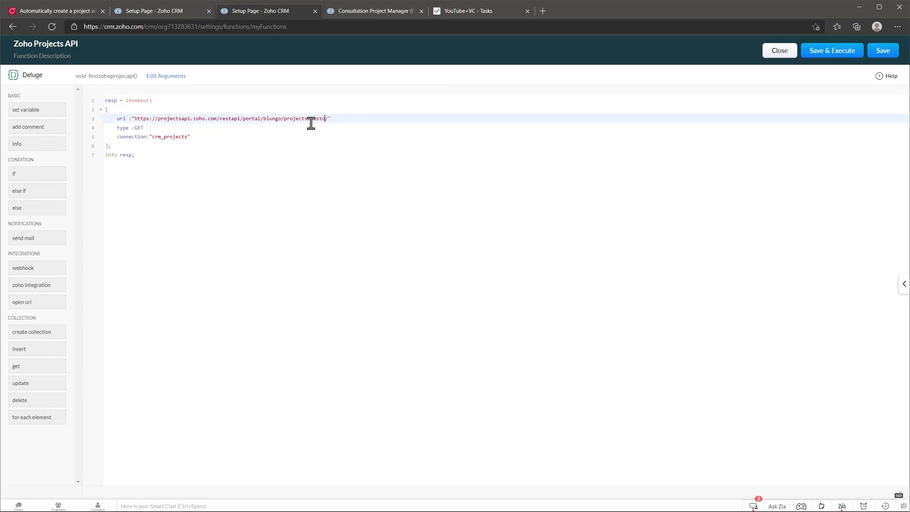
click(823, 58)
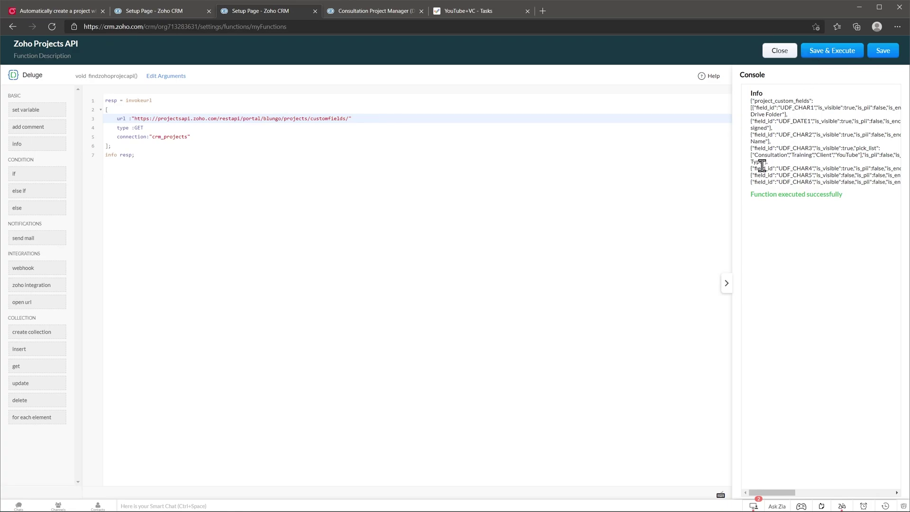
Step: Copy the field ID UDF_CHAR1 from the console over ZOHO_PROJECT_FIELD_API in the first custom field line
drag(732, 200, 592, 216)
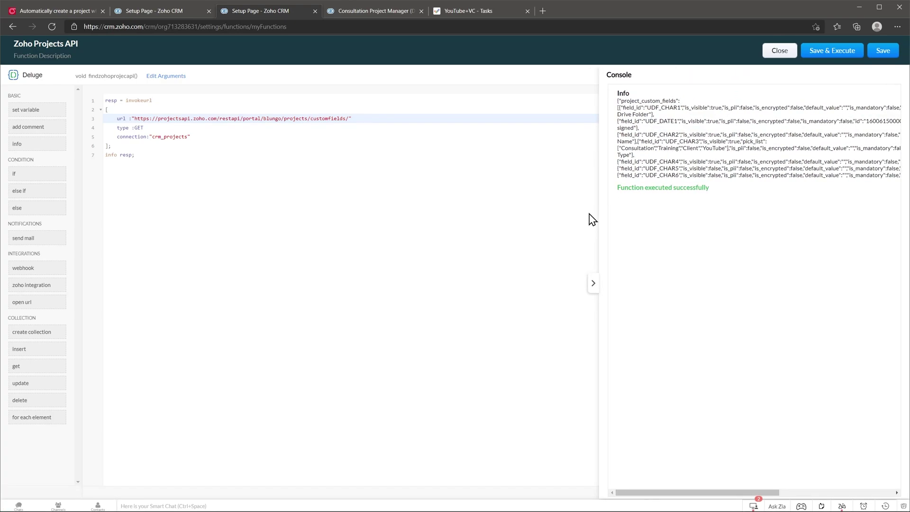
drag(681, 107, 648, 109)
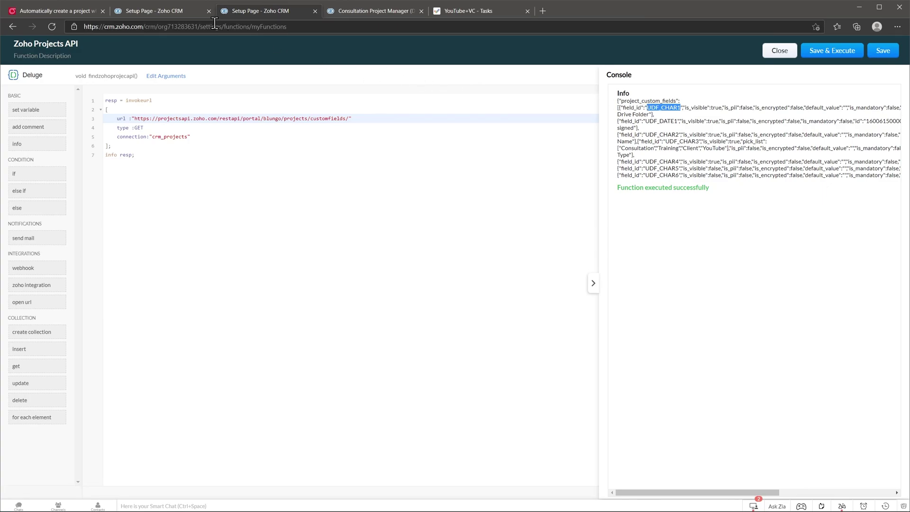
click(180, 13)
drag(214, 146, 151, 149)
key(ctrl+v)
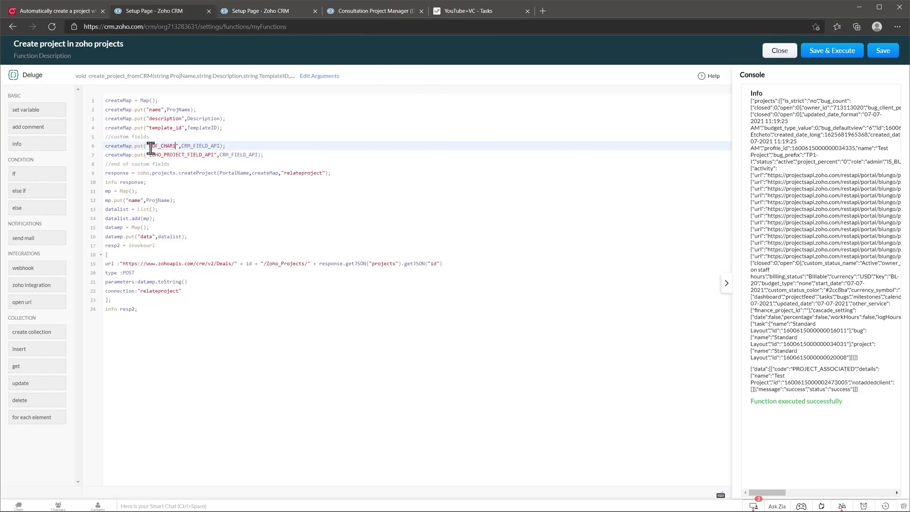
Step: Find the Contact Name field in the console output and replace ZOHO_PROJECT_FIELD_API in the second custom field line with UDF_CHAR2
click(253, 12)
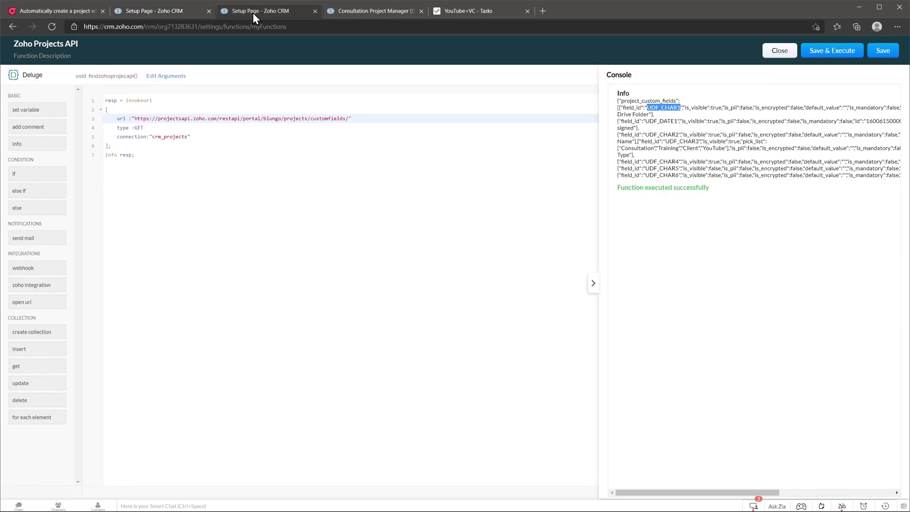
drag(696, 491, 812, 504)
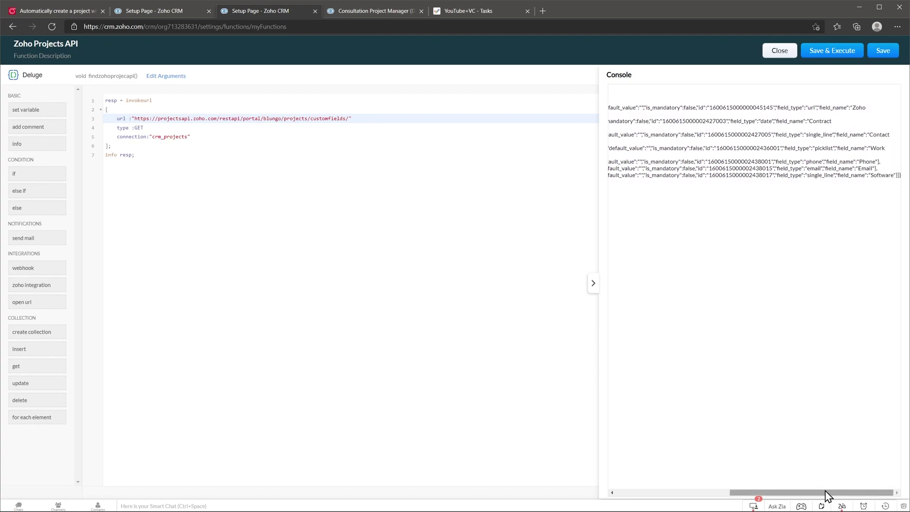
drag(825, 495, 690, 501)
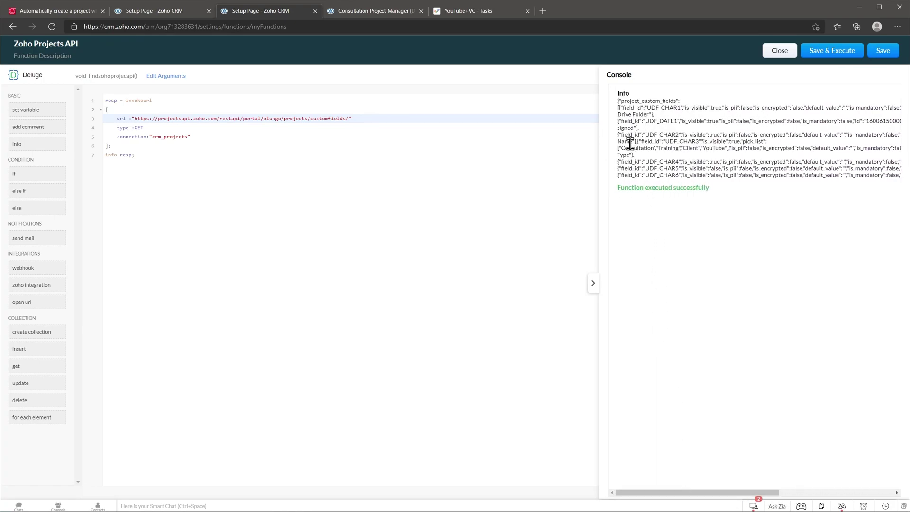
drag(679, 135, 645, 134)
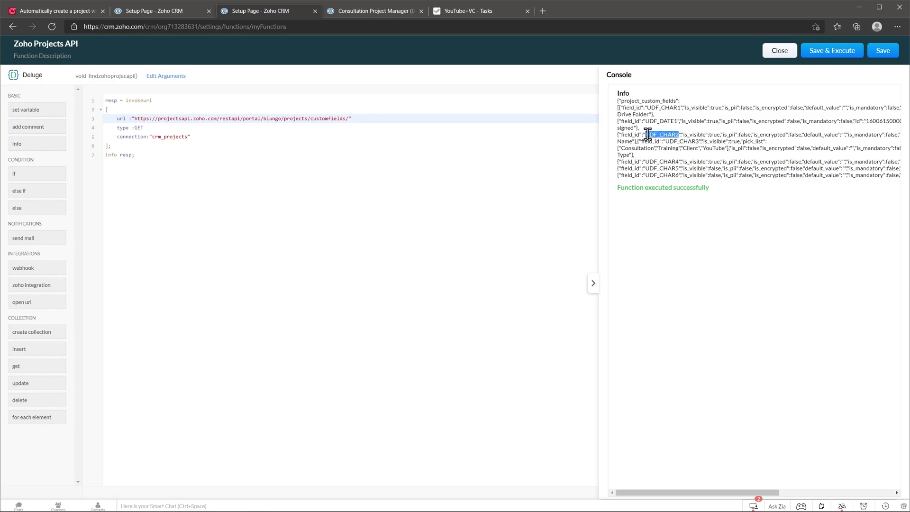
click(178, 13)
click(214, 155)
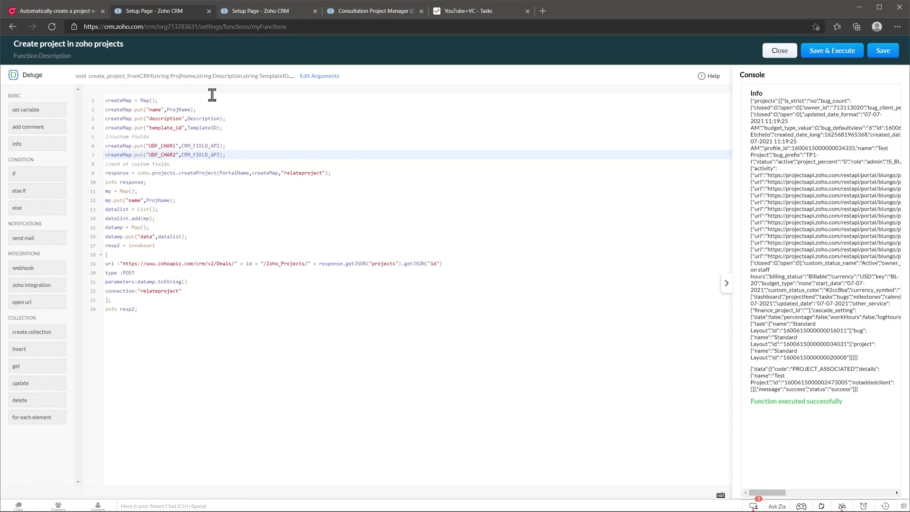
Step: Close the Zoho Projects API function on the second CRM setup page and open the API names of the Deals module's fields
click(273, 13)
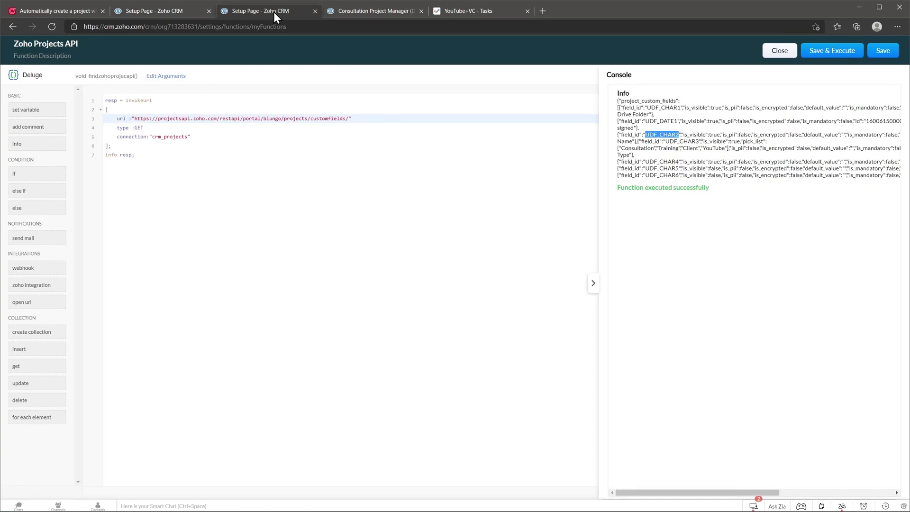
click(768, 50)
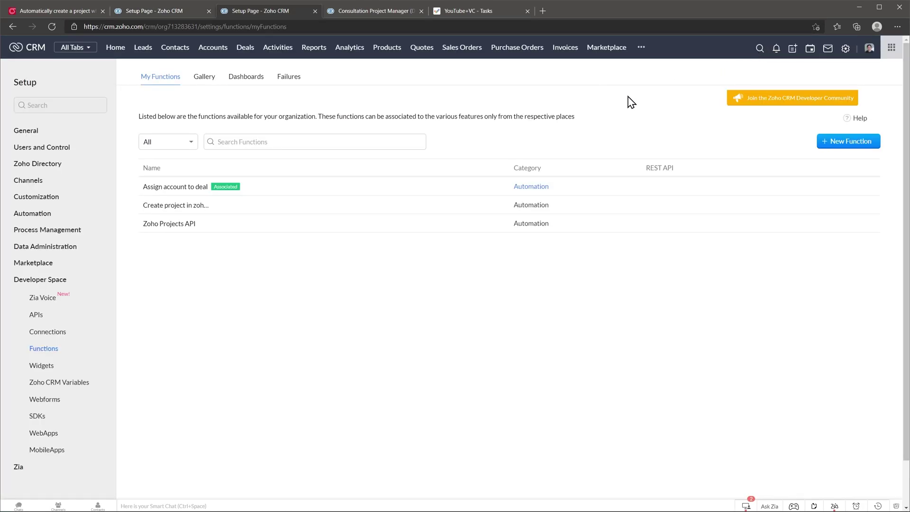
click(38, 317)
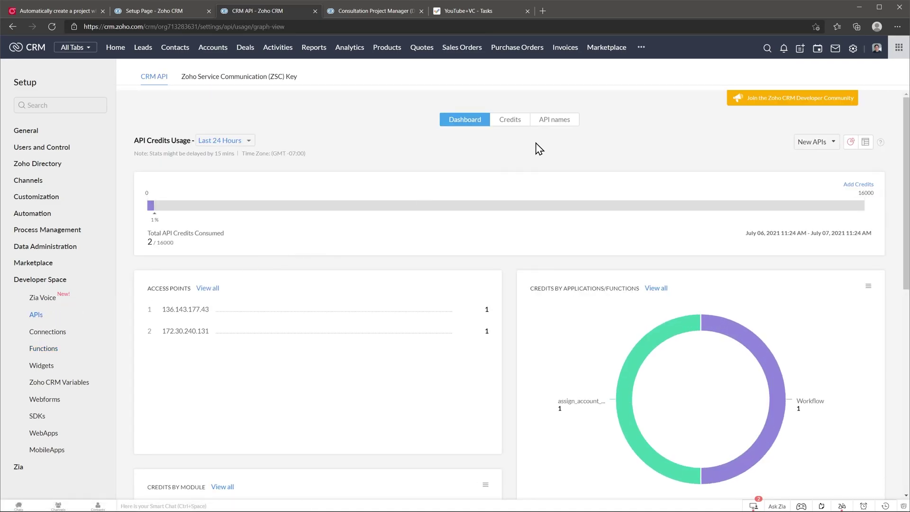
click(564, 123)
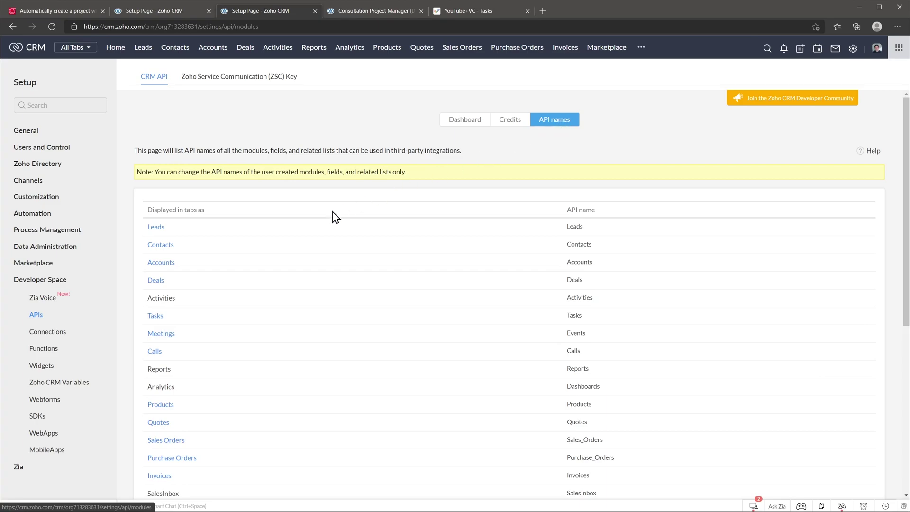
click(159, 283)
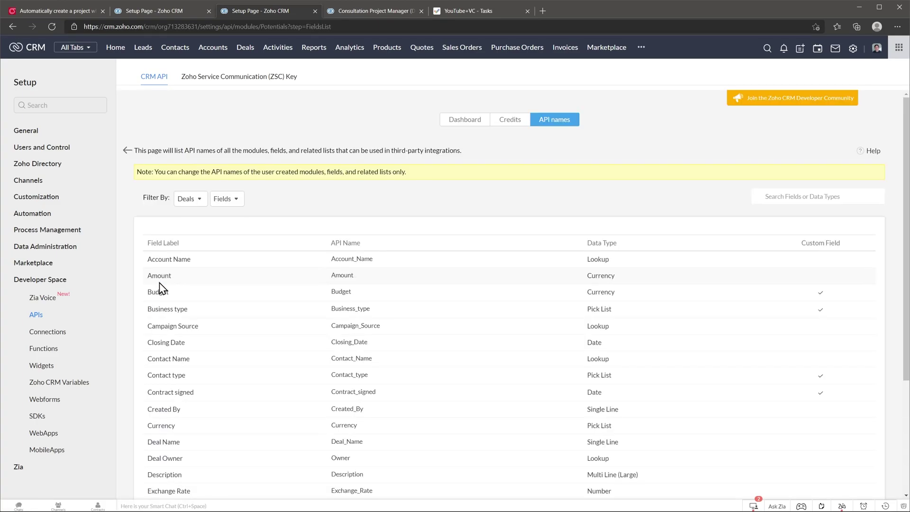
Step: Copy the API name Contact_Name over CRM_FIELD_API in the UDF_CHAR2 line of the Create project in zoho projects function
drag(372, 359, 334, 362)
key(ctrl+c)
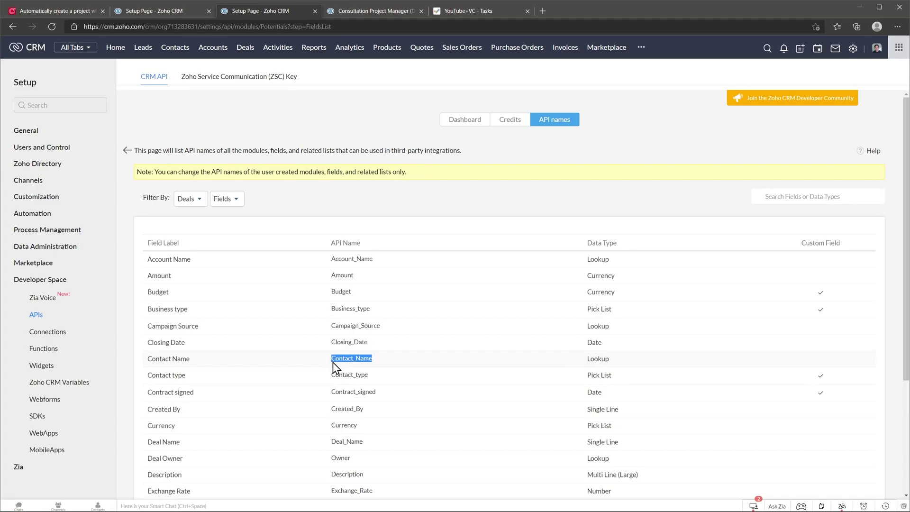
click(181, 11)
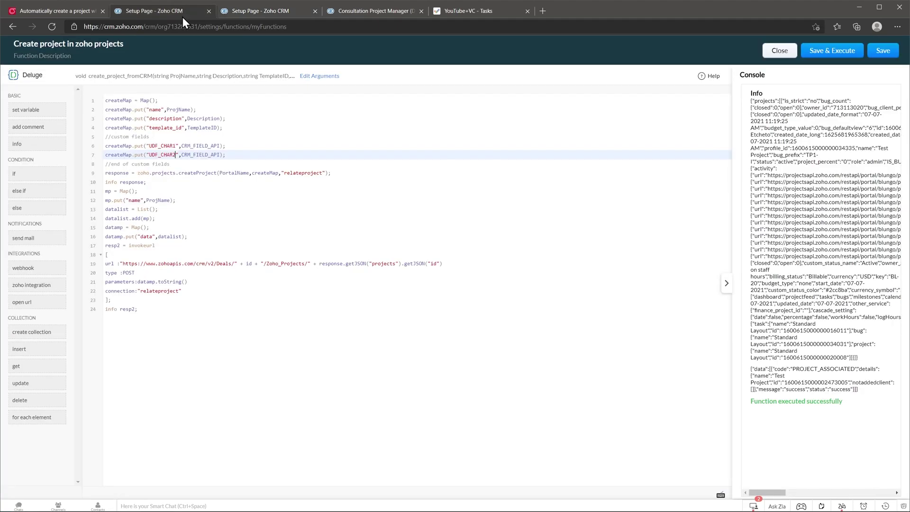
drag(221, 156, 183, 158)
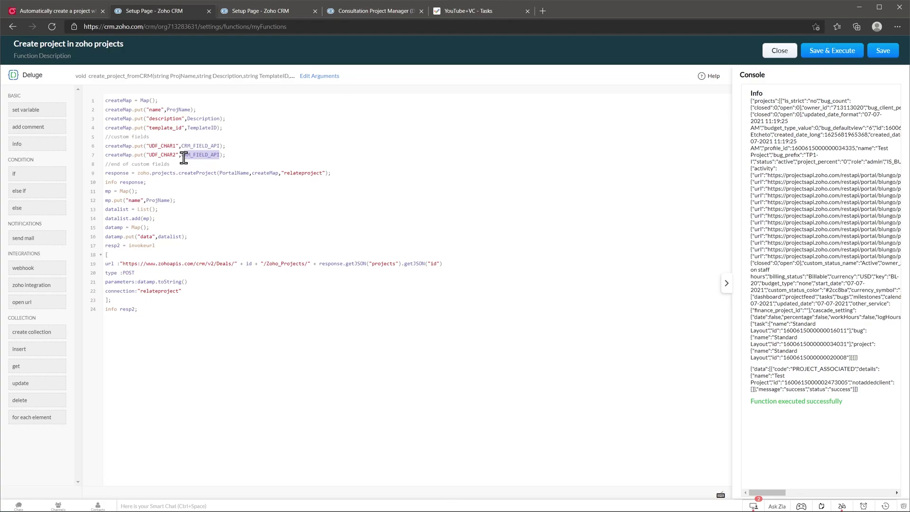
key(ctrl+v)
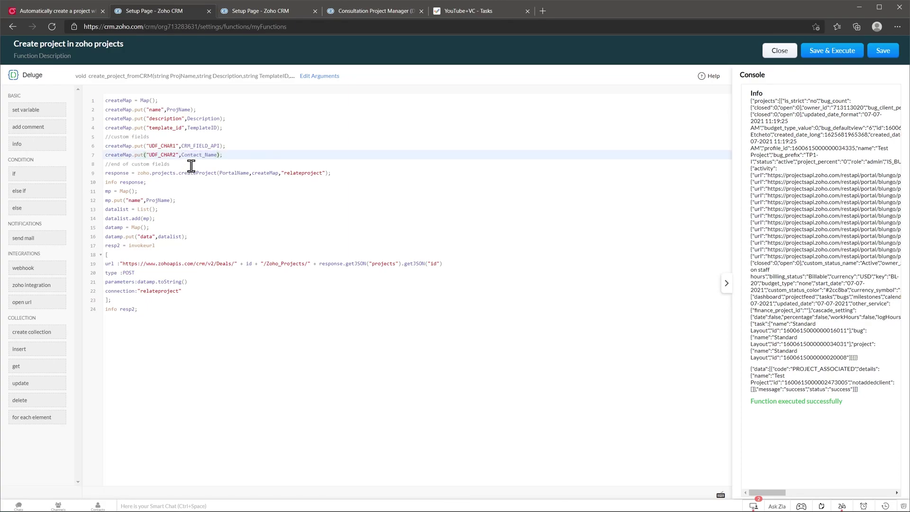
Step: Copy the Deals API name Zoho_Drive_Folder over CRM_FIELD_API in the UDF_CHAR1 line of the project creation function
click(265, 11)
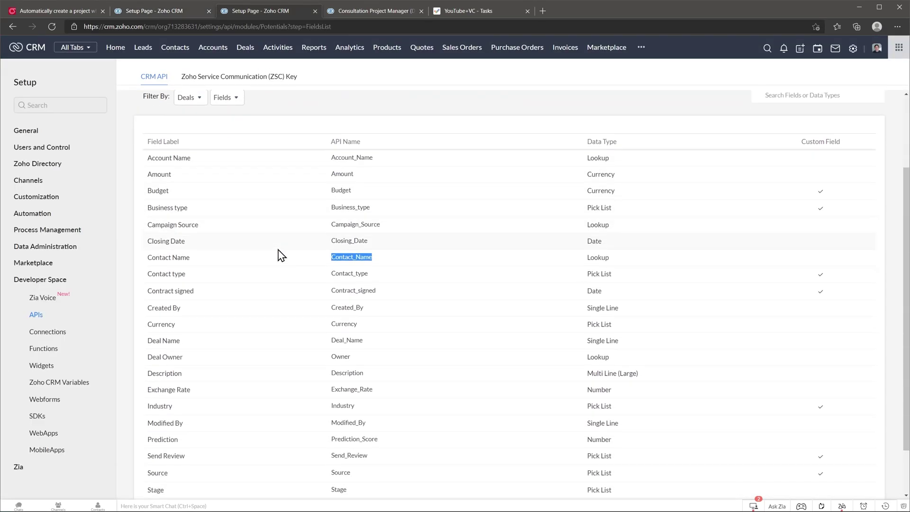
scroll(282, 255, down, 2)
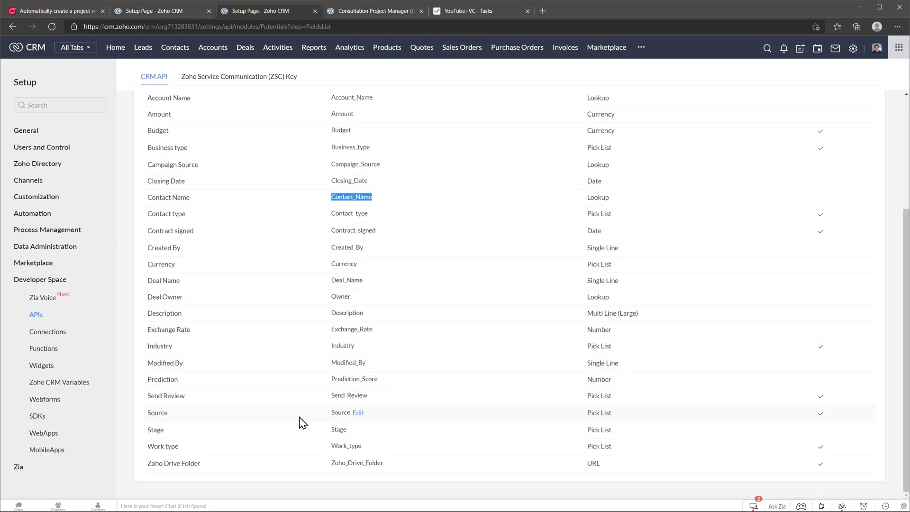
drag(331, 465, 381, 468)
key(ctrl+c)
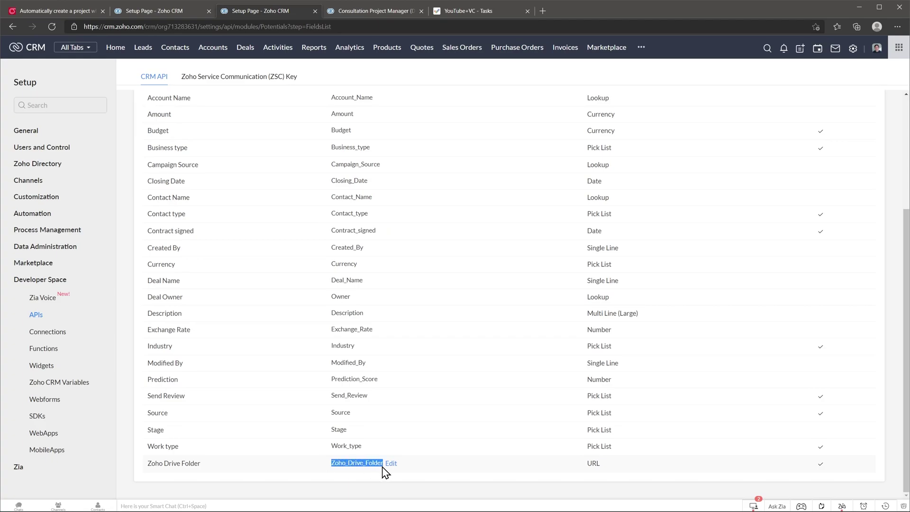
click(184, 14)
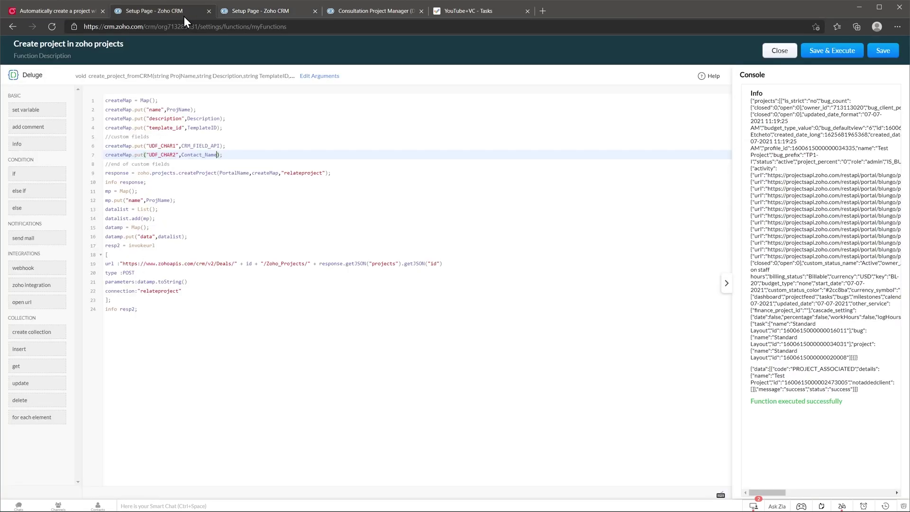
drag(221, 145, 184, 144)
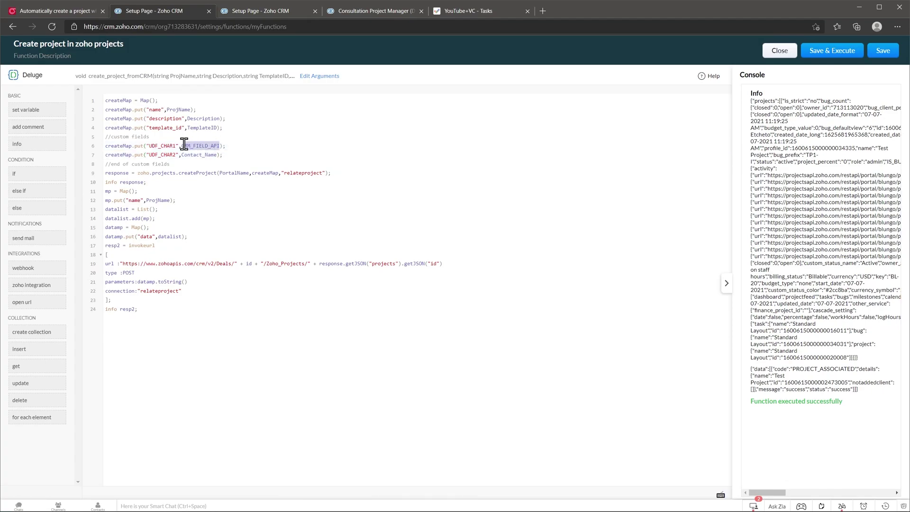
key(ctrl+v)
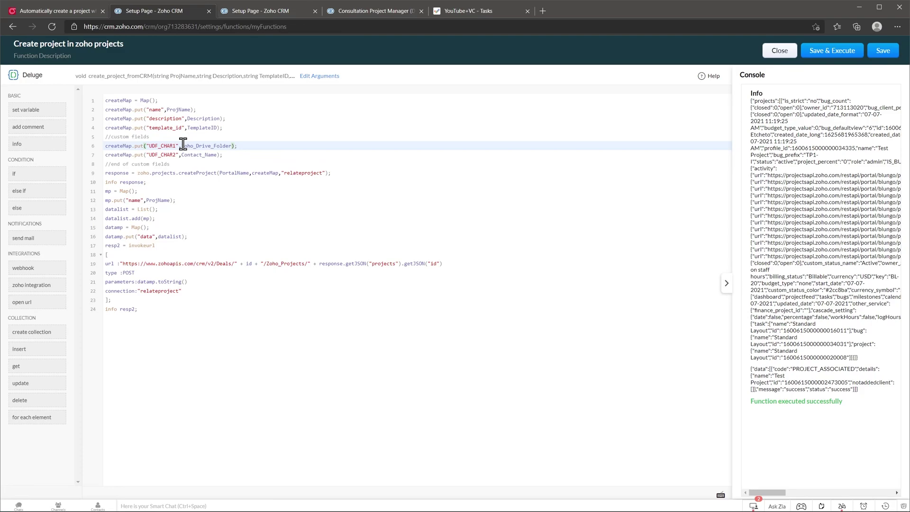
Step: Add two new arguments to the function, naming the first Zoho_Drive_Folder and choosing its data type
click(316, 76)
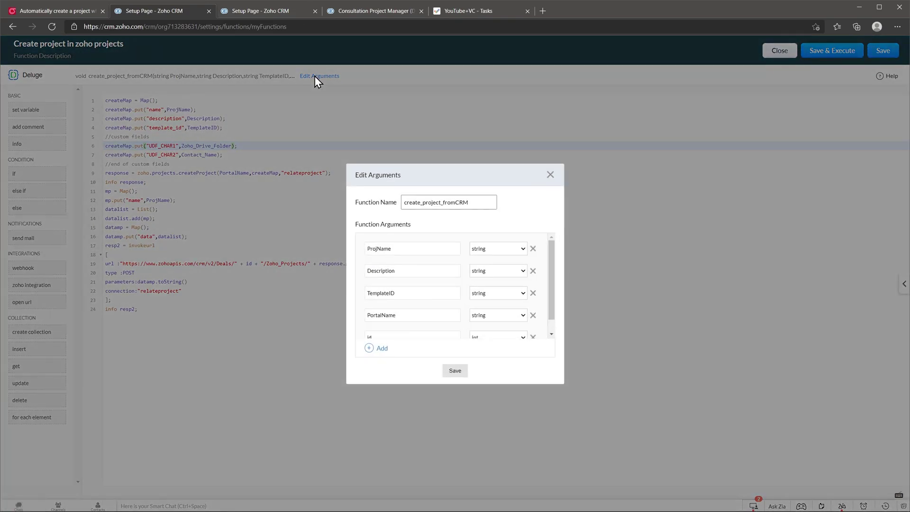
scroll(437, 264, down, 1)
click(382, 349)
click(382, 349)
click(392, 302)
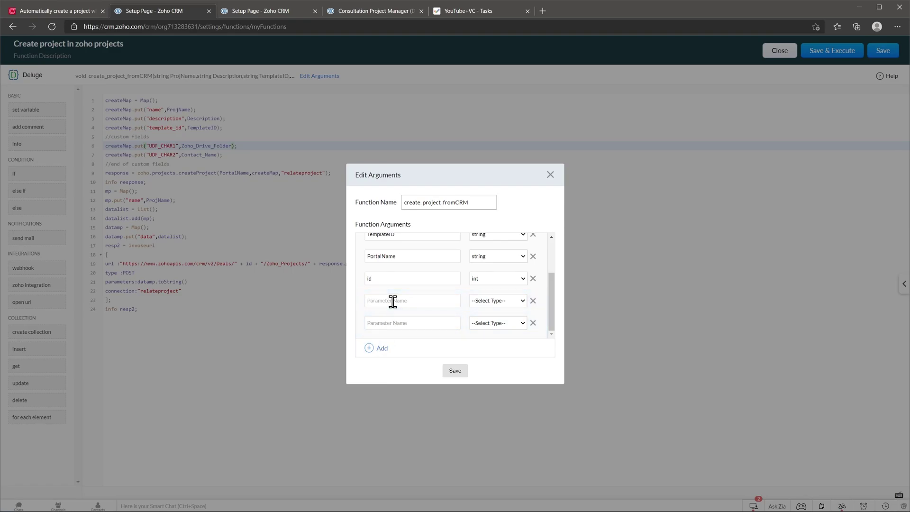
key(ctrl+v)
click(497, 301)
click(490, 333)
Step: Name the second new argument Contact_Name, choose its data type, and save the arguments and the function
click(419, 322)
text(Contact_Name)
click(489, 323)
click(487, 353)
click(455, 371)
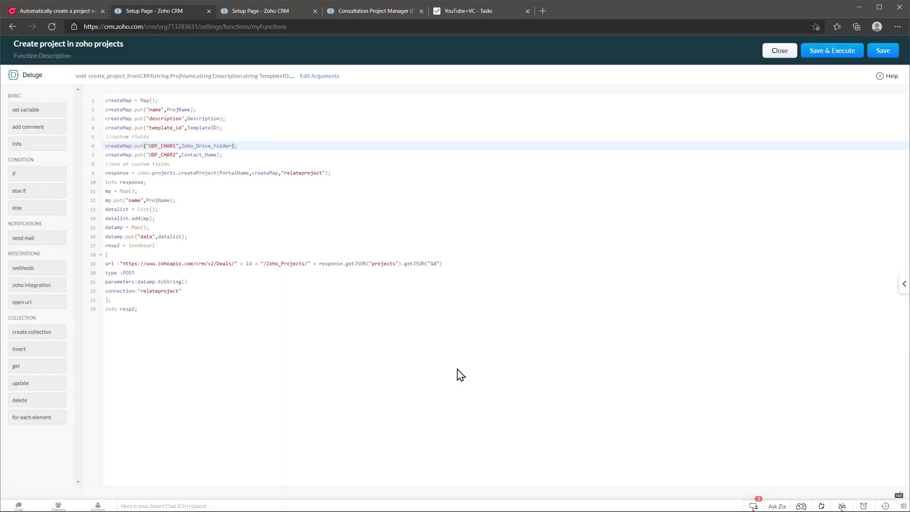
click(877, 53)
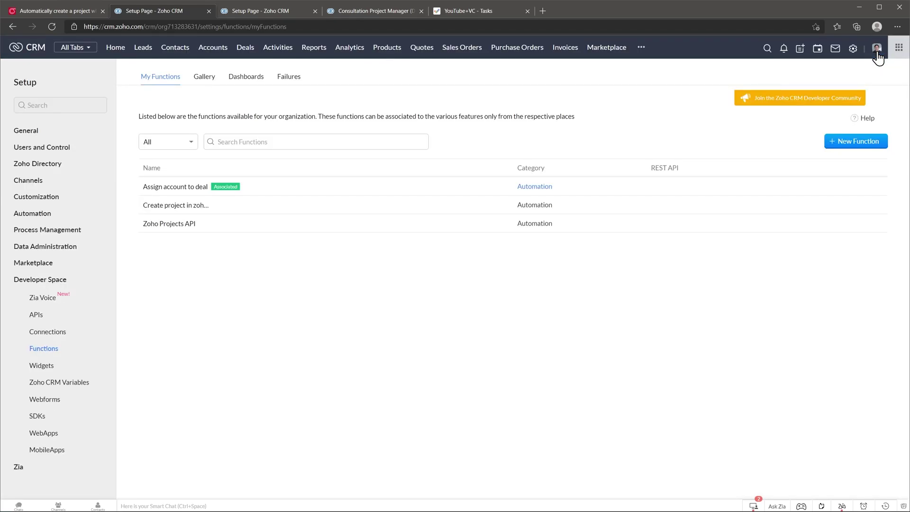
Step: Create a new workflow rule named Create project for the Deals module
click(40, 214)
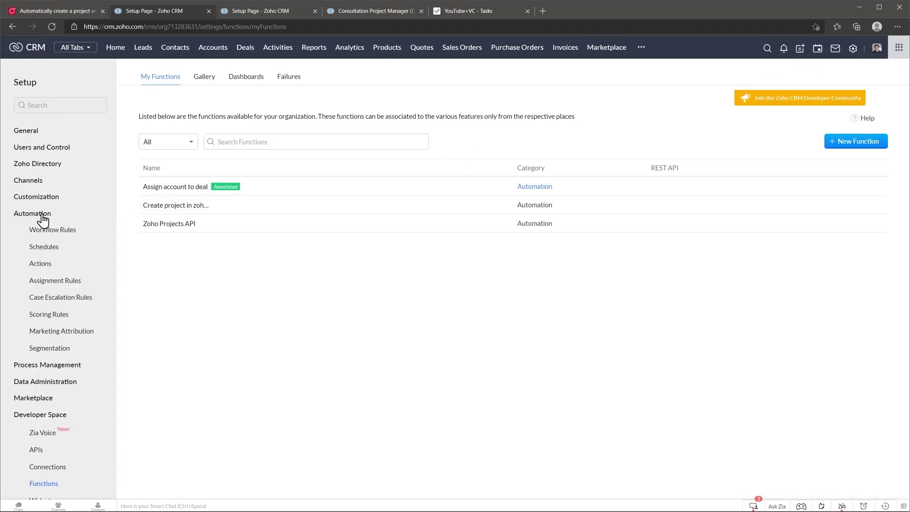
click(43, 231)
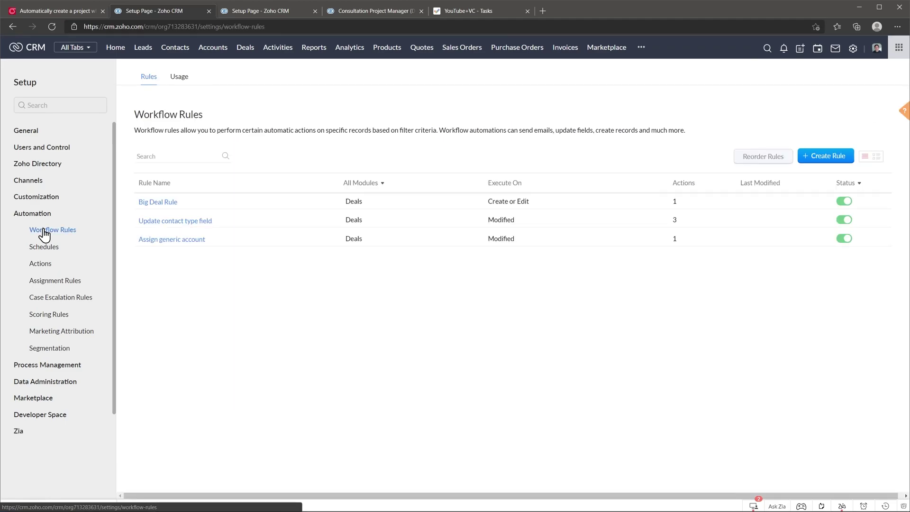
click(837, 158)
click(534, 84)
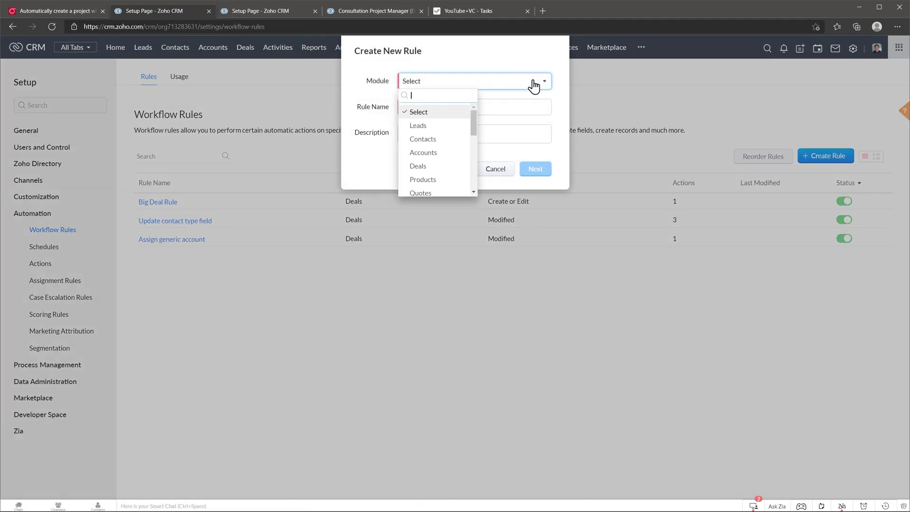
click(437, 167)
click(438, 105)
text(Create proj)
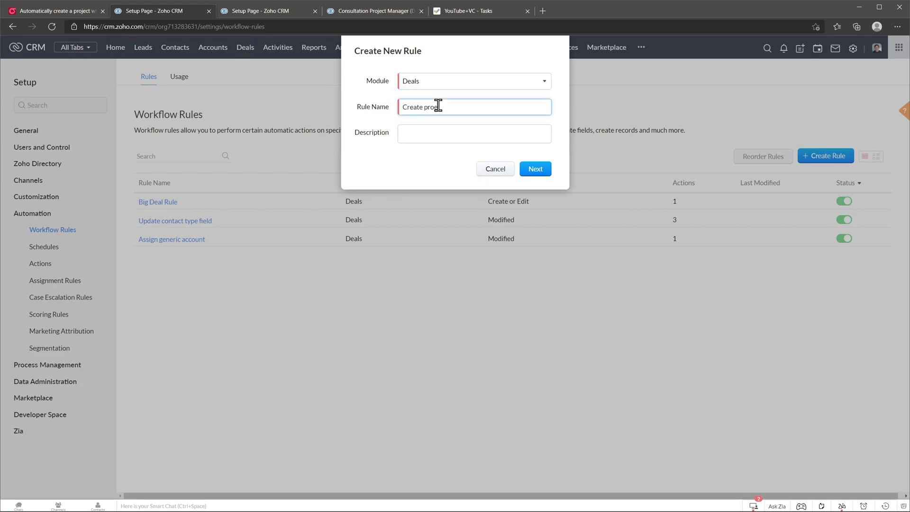
click(531, 169)
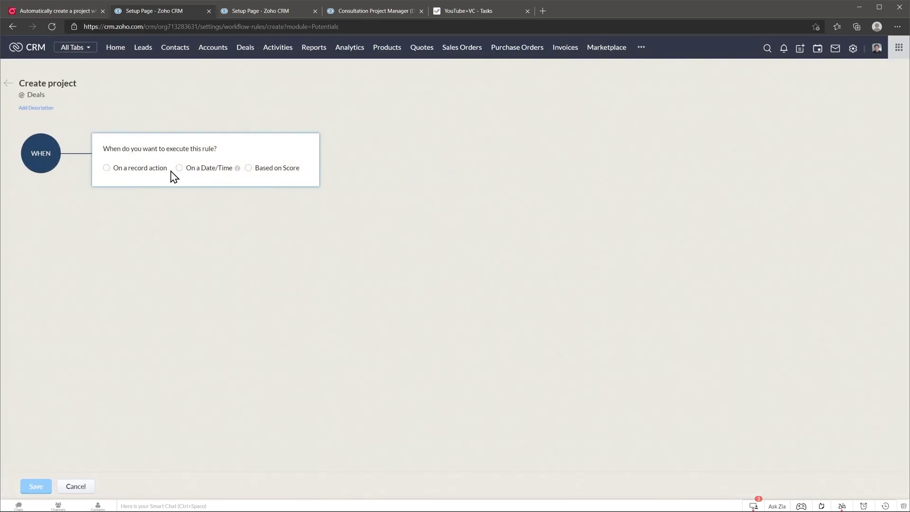
Step: Set the rule to execute when a deal is edited and its Stage field is modified to any value
click(145, 169)
click(118, 216)
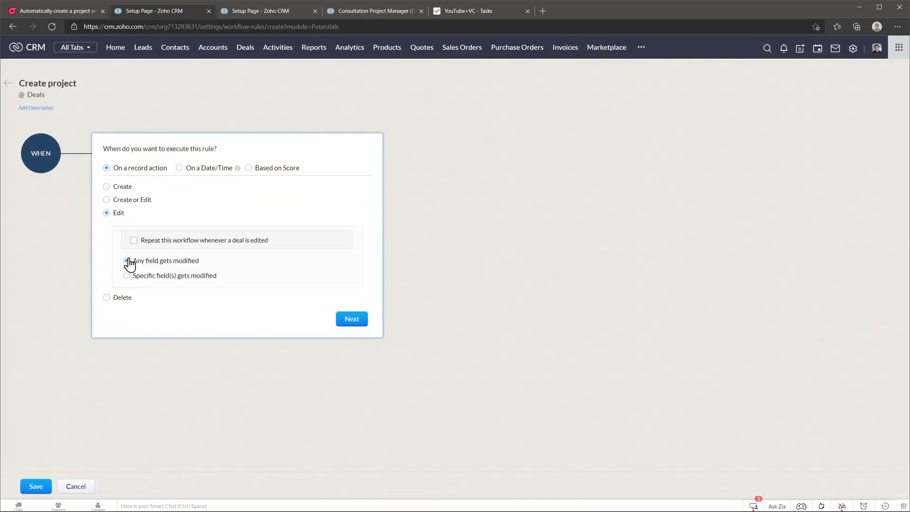
click(129, 276)
click(175, 294)
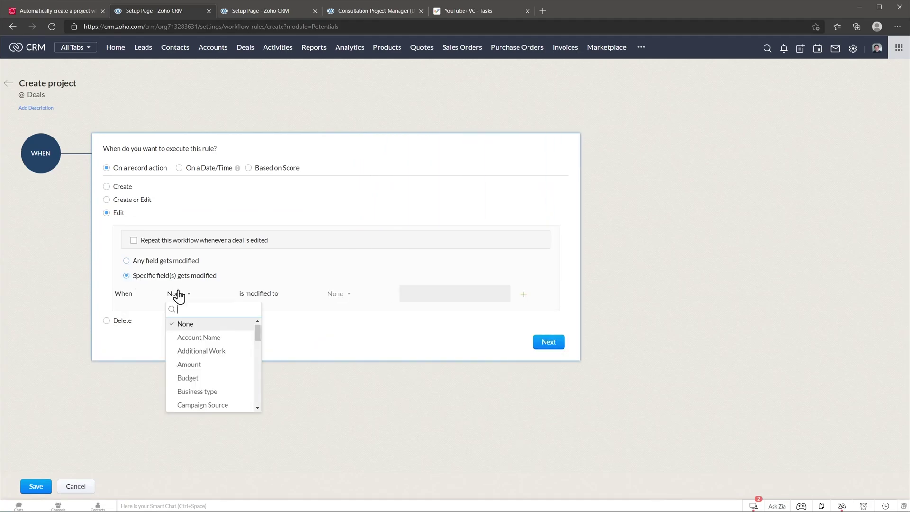
text(stage)
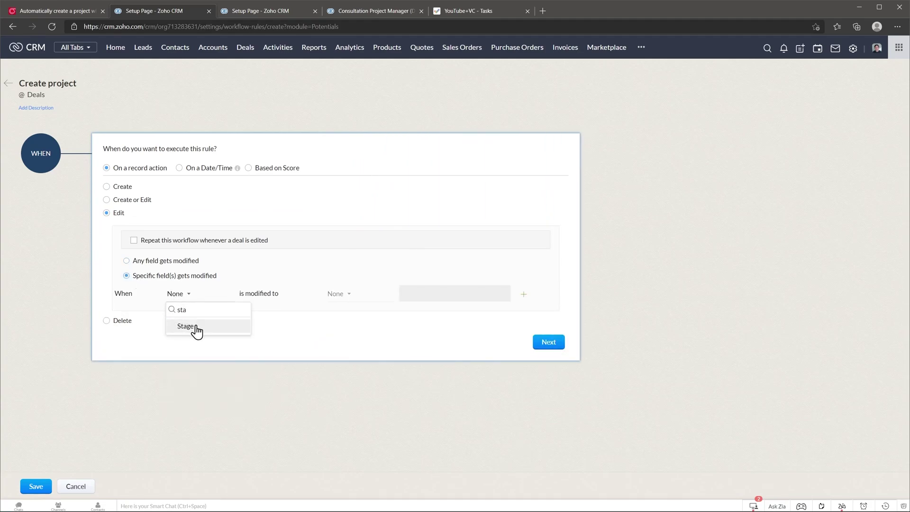
click(195, 327)
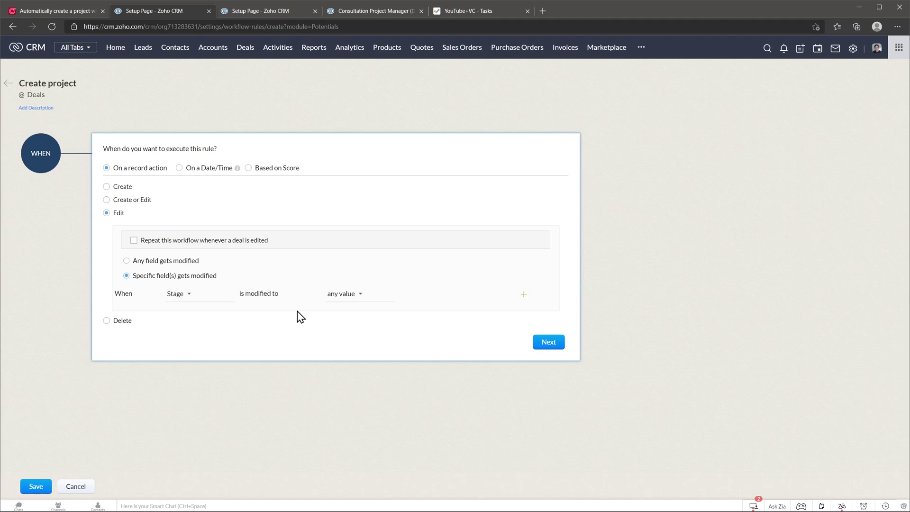
click(541, 345)
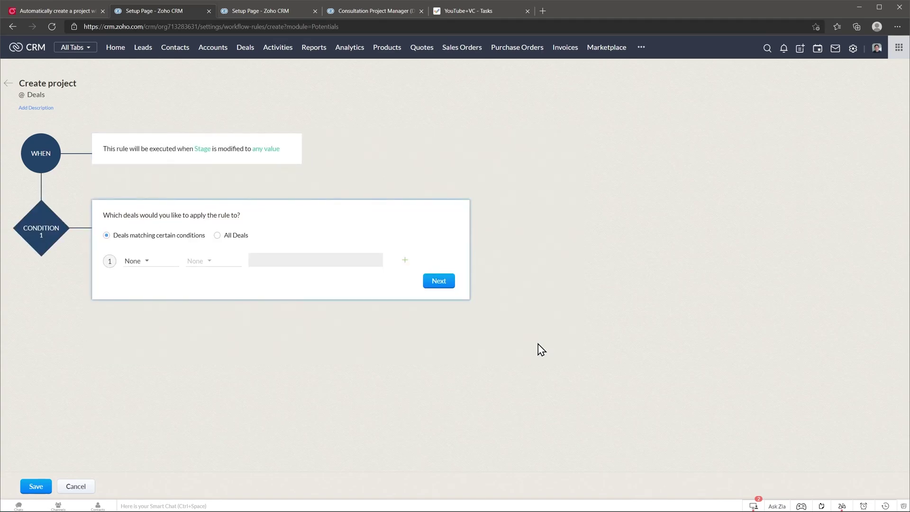
Step: Limit the rule to deals matching the condition Stage is Signed
click(151, 262)
text(sta)
click(144, 290)
click(203, 262)
click(209, 308)
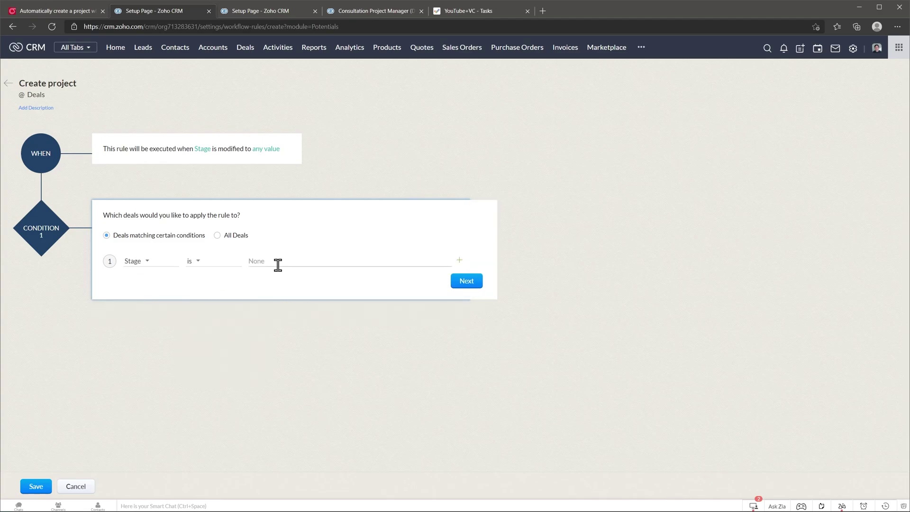
click(278, 265)
click(274, 331)
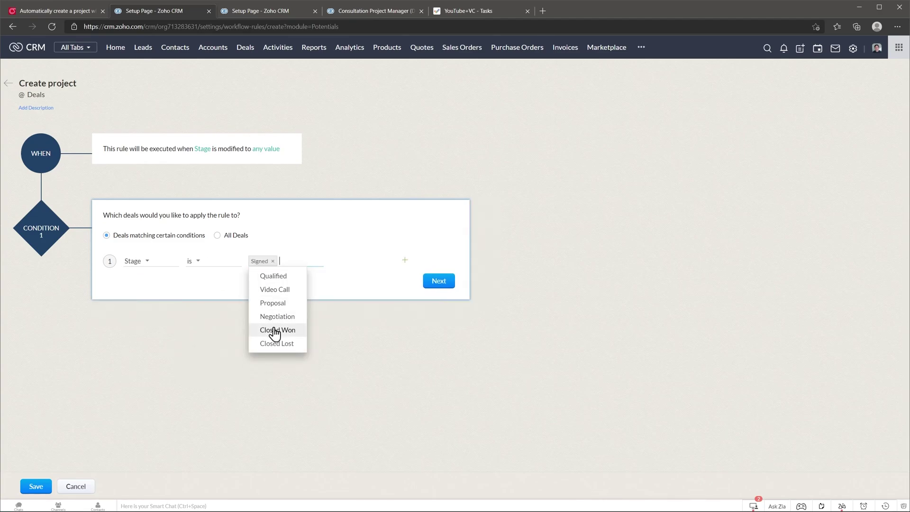
click(437, 281)
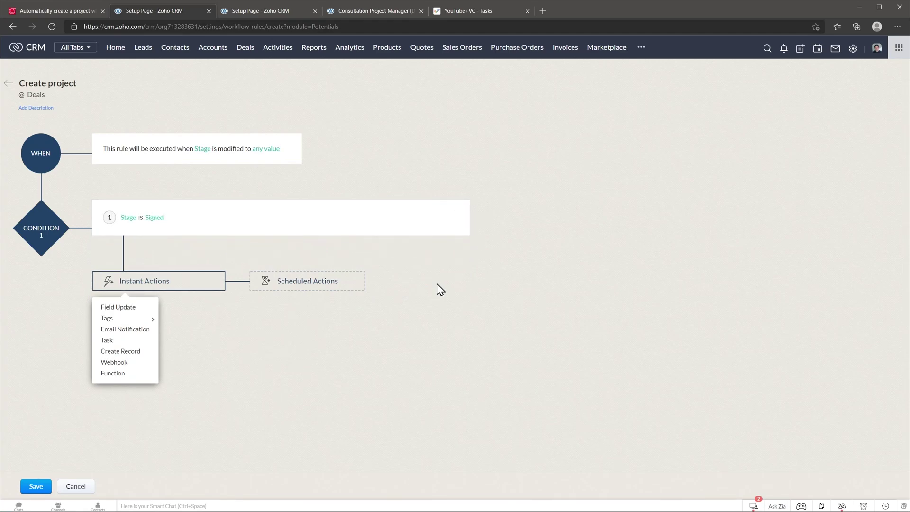
Step: Add a function as the rule's instant action, configuring the organization's existing function Create project in zoho projects
click(139, 378)
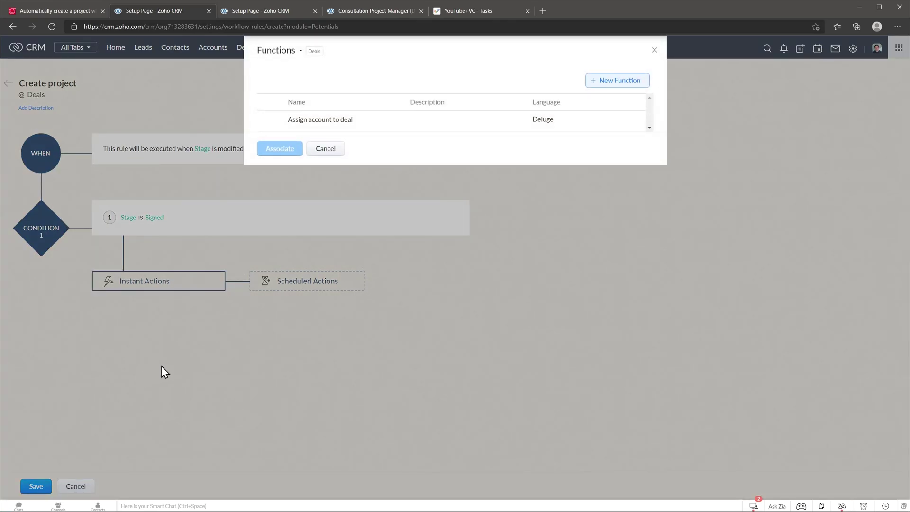
click(608, 80)
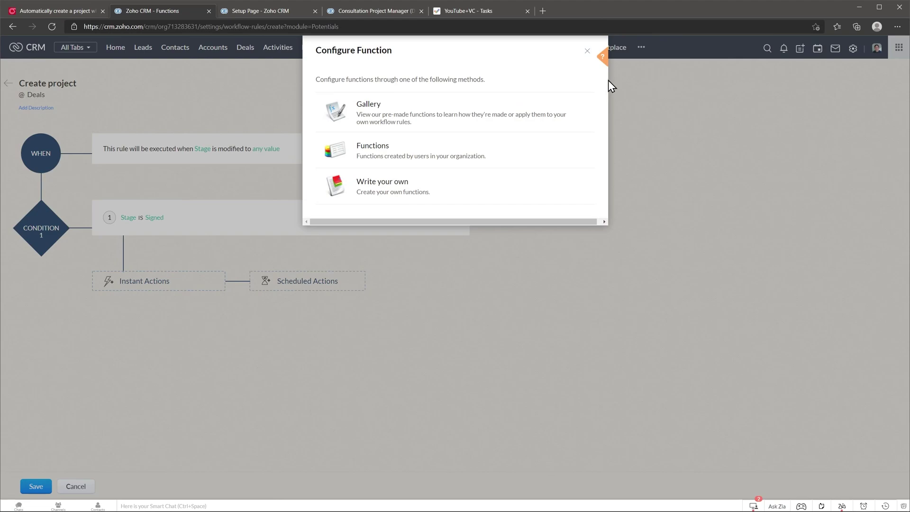
click(435, 151)
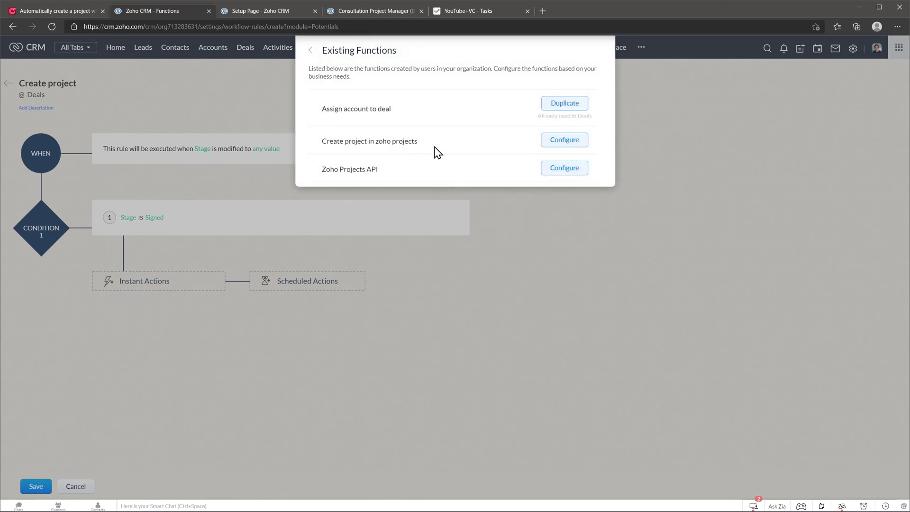
click(554, 142)
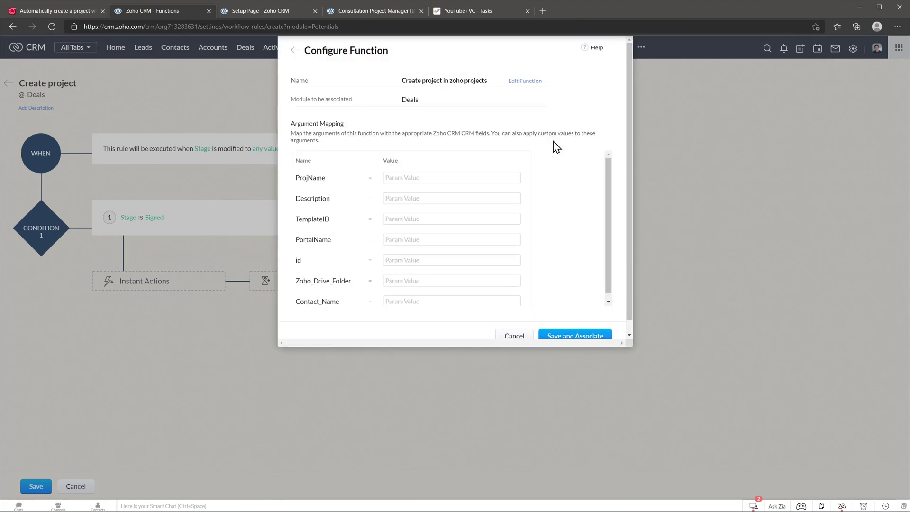
Step: Map the ProjName argument to the Deal Name merge field of the Deals module
click(459, 177)
text(#)
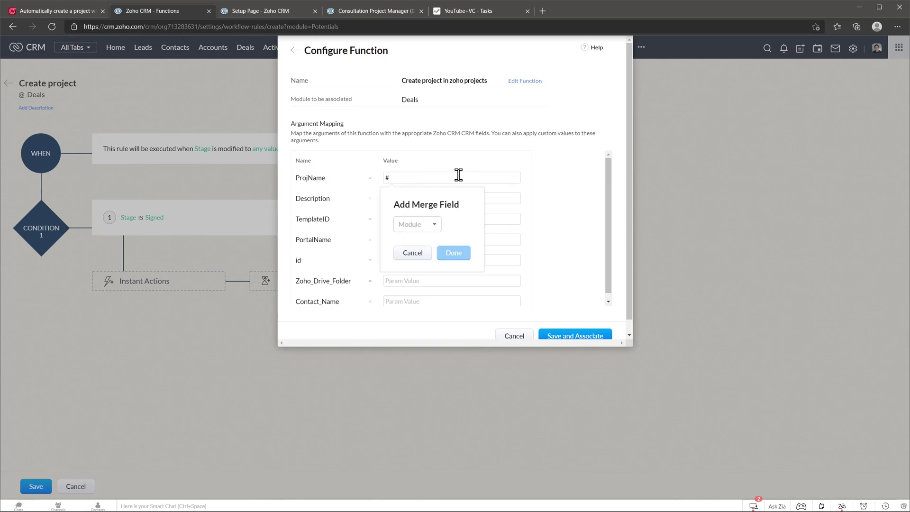
click(417, 224)
click(417, 252)
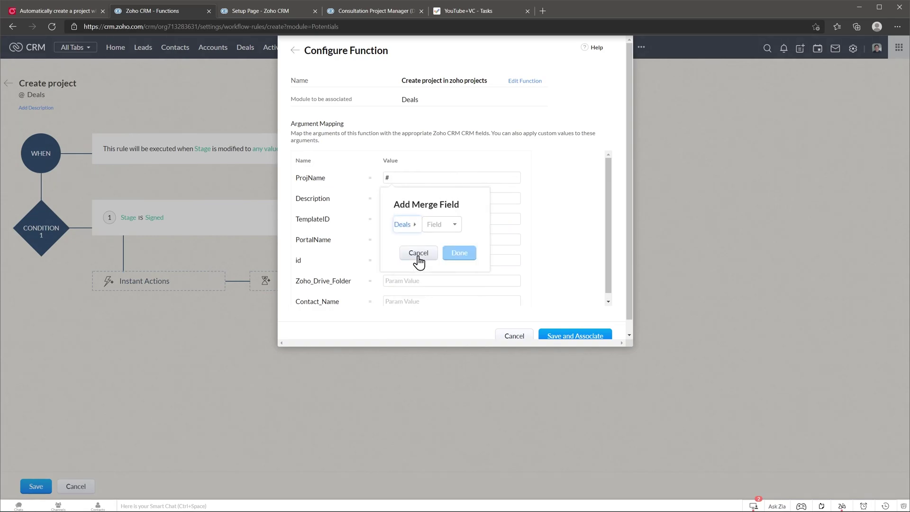
click(447, 228)
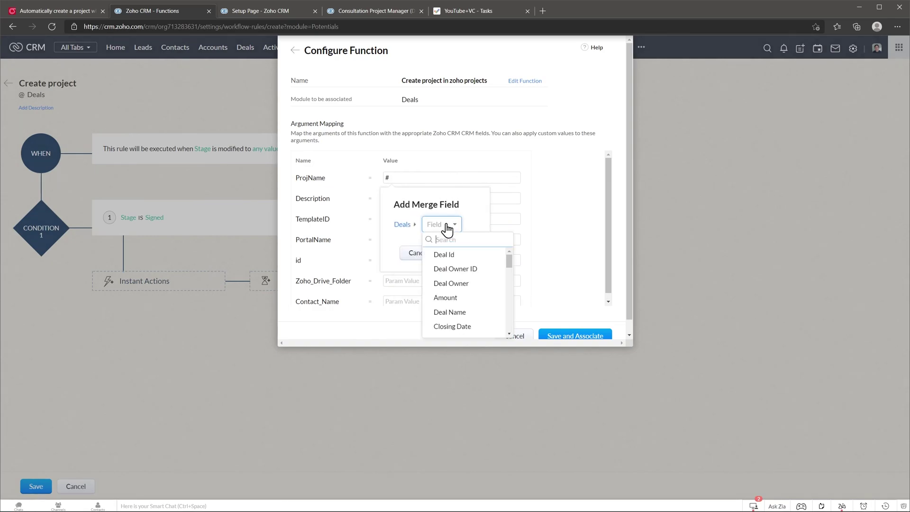
click(449, 312)
click(464, 253)
Step: Map the Description argument to the Description merge field of the Deals module
click(433, 198)
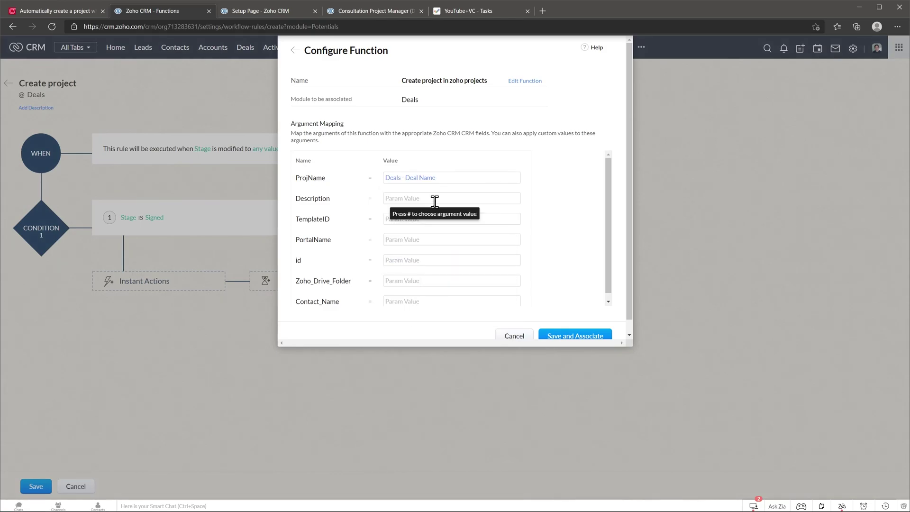
text(#)
click(423, 244)
click(424, 274)
click(439, 245)
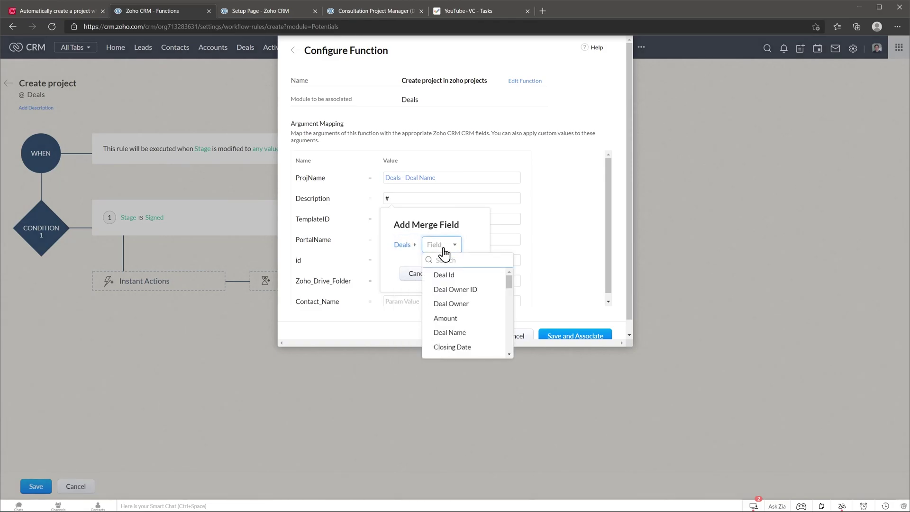
scroll(456, 319, down, 5)
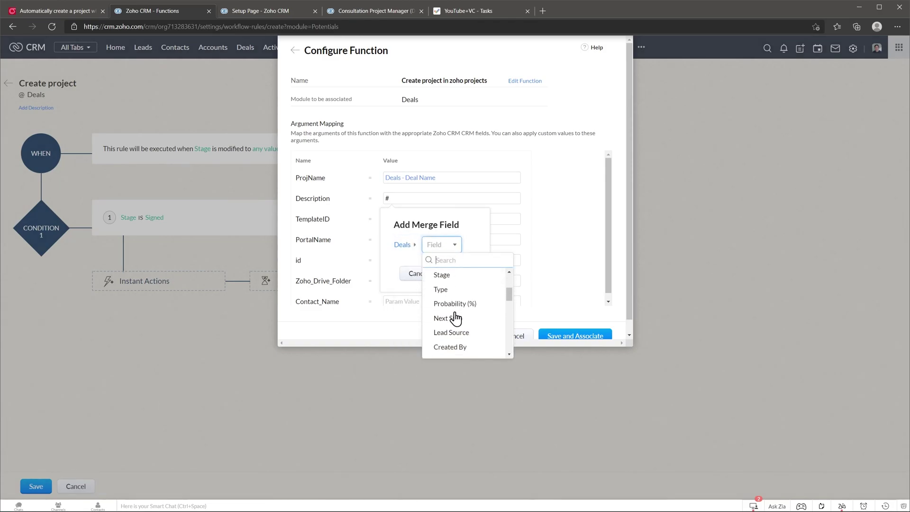
click(456, 343)
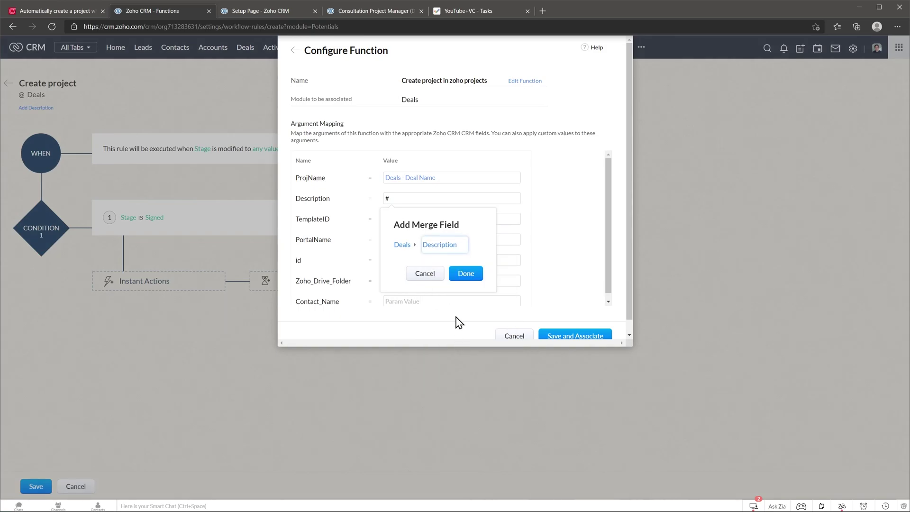
click(464, 273)
Step: Copy the YouTube VC template's ID from its Zoho Projects address and enter it as the TemplateID value in Zoho CRM
click(437, 221)
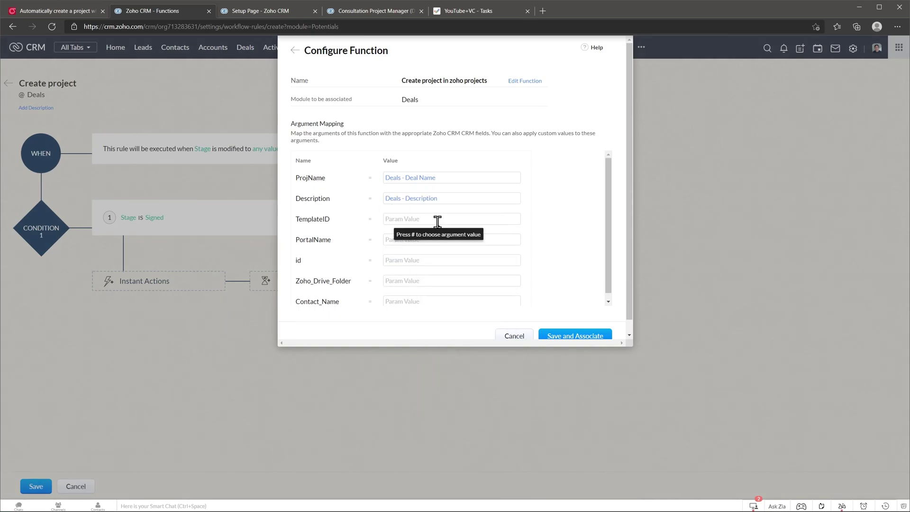
click(477, 10)
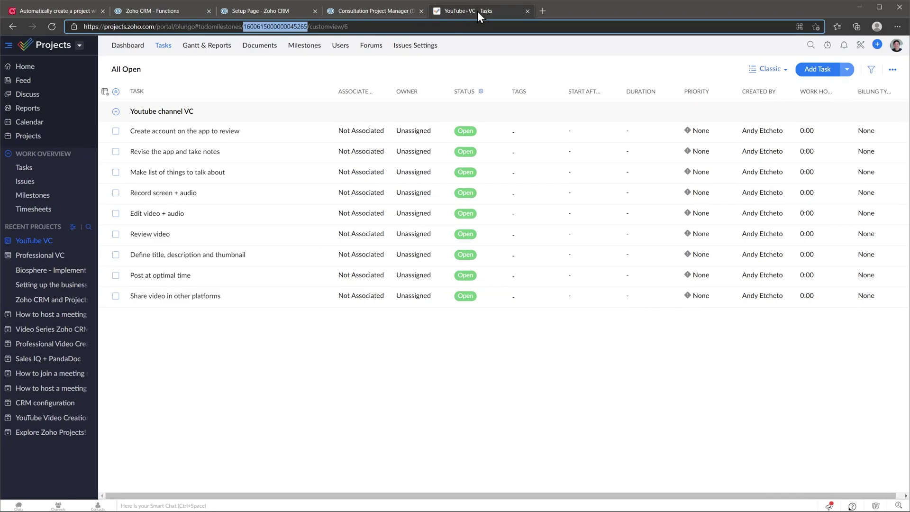
right_click(292, 27)
click(323, 100)
click(172, 11)
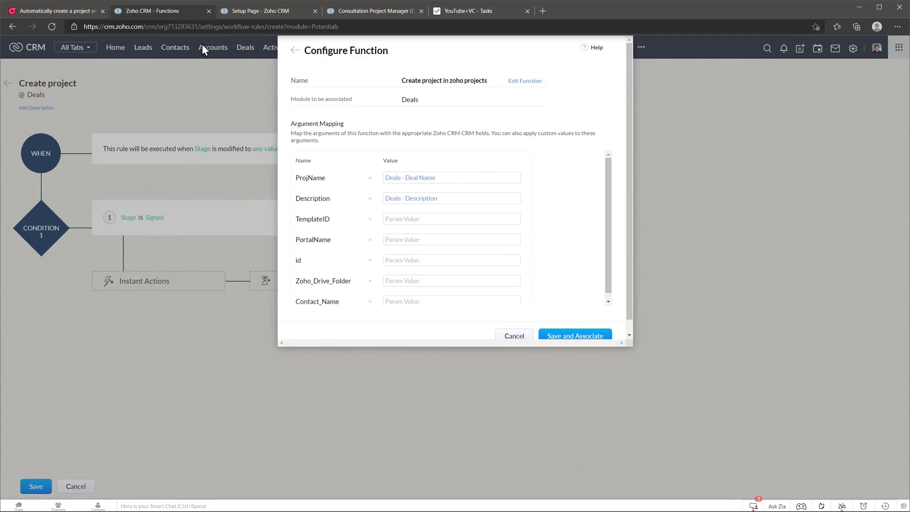
click(411, 219)
key(ctrl+v)
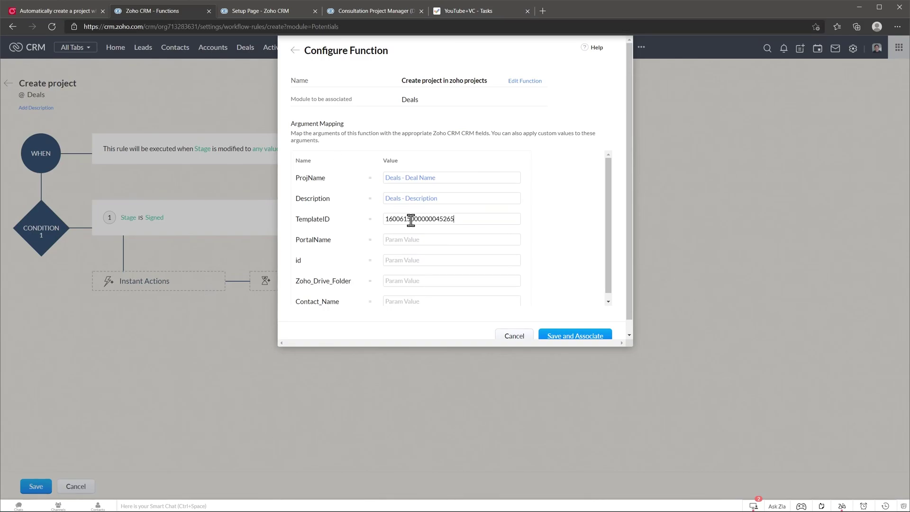
Step: Set PortalName to blungo and map the id argument to the Deal Id merge field of the Deals module
click(413, 238)
click(409, 257)
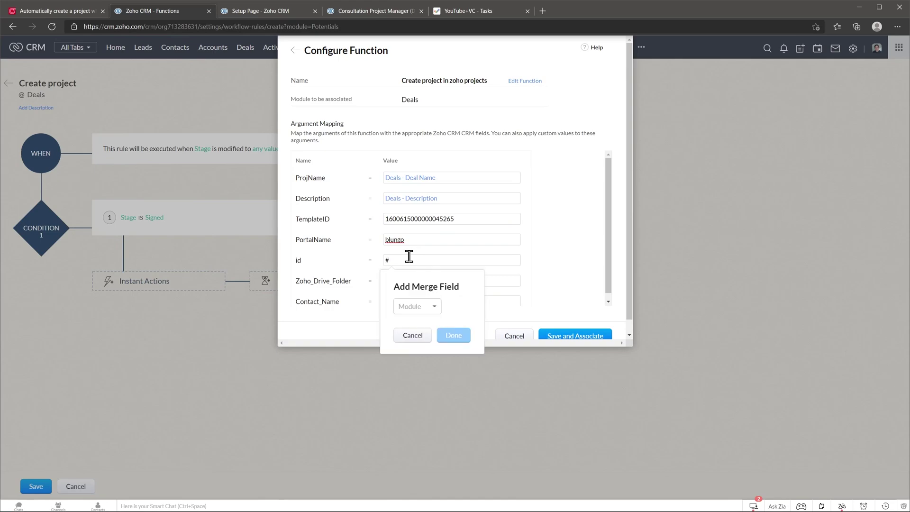
click(414, 306)
click(413, 337)
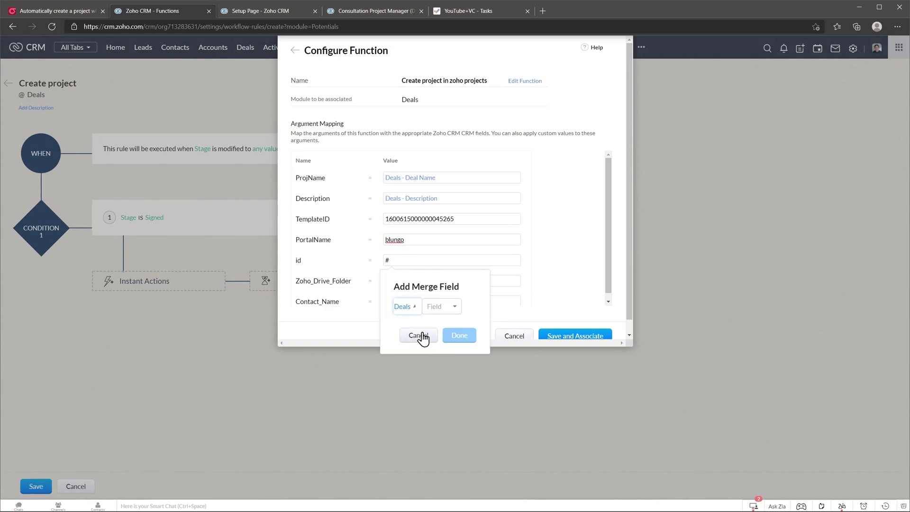
click(436, 306)
click(449, 338)
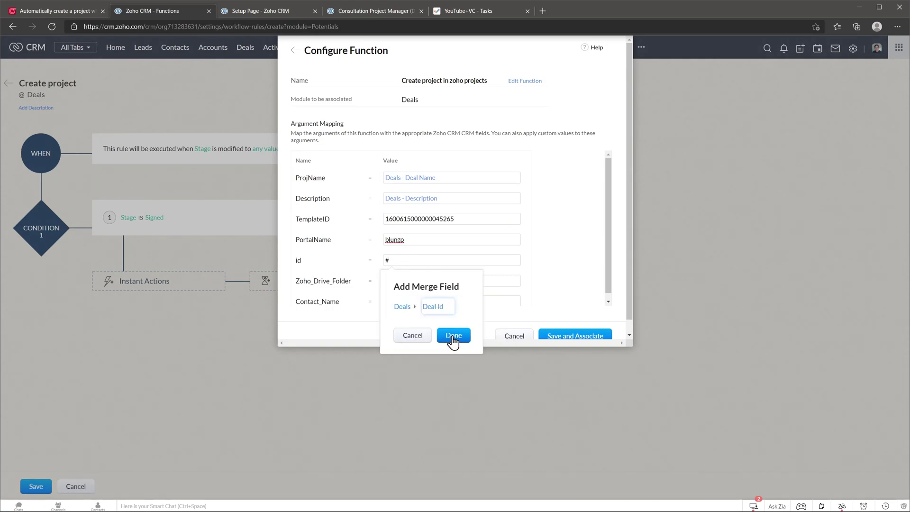
click(453, 336)
Step: Map the Zoho_Drive_Folder argument to the Zoho Drive Folder merge field of the Deals module
scroll(463, 289, down, 1)
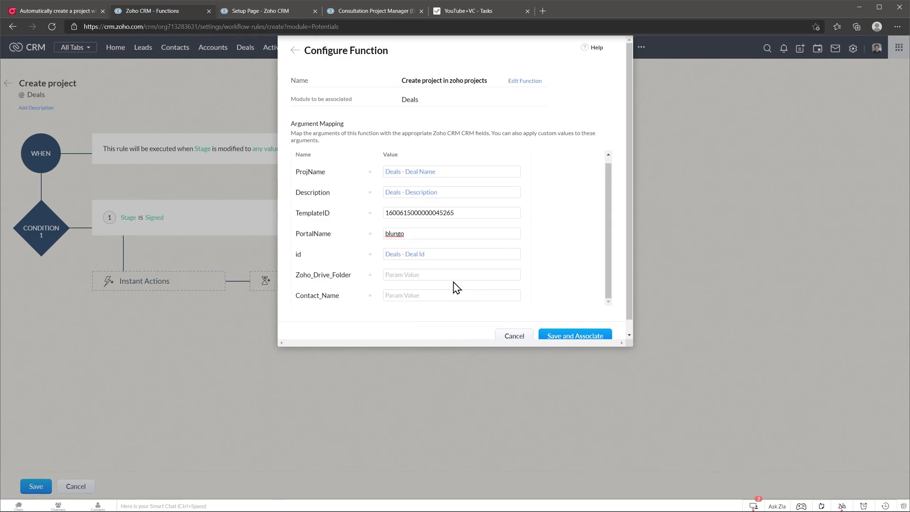
click(424, 274)
text(#)
click(417, 322)
click(423, 351)
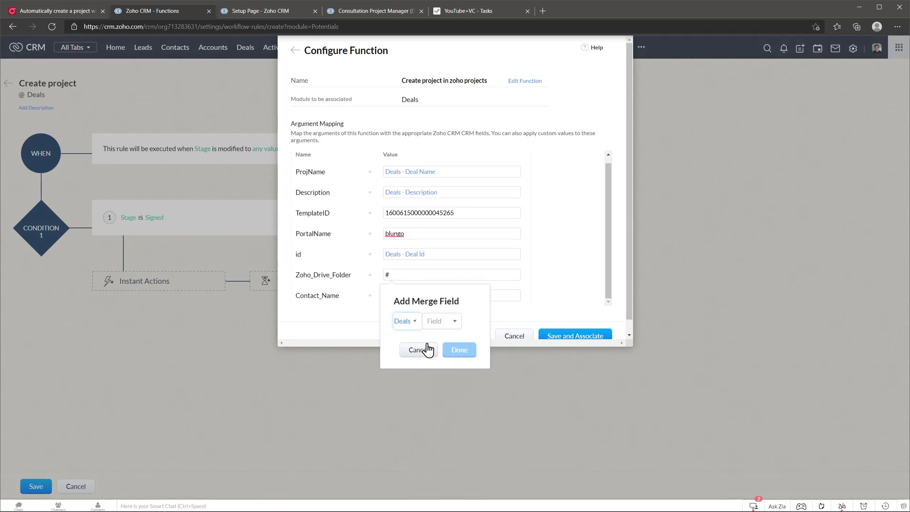
click(450, 323)
text(zo)
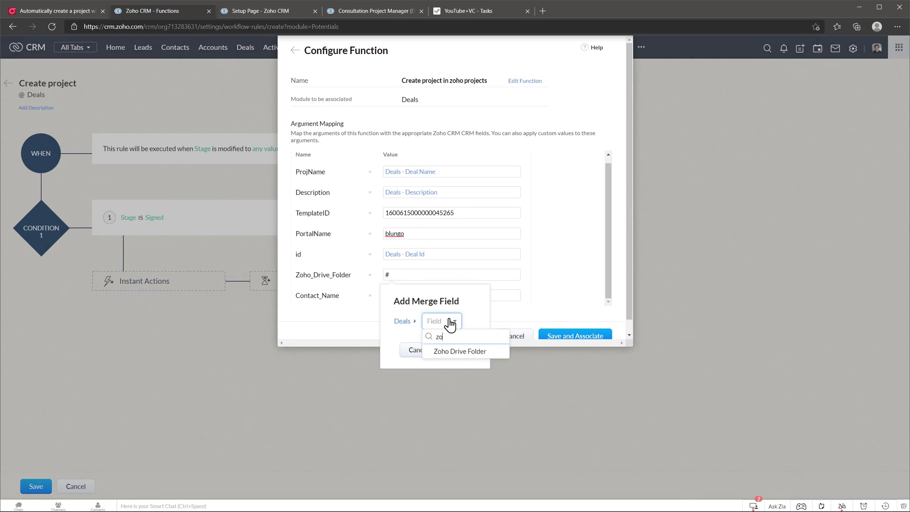
click(451, 353)
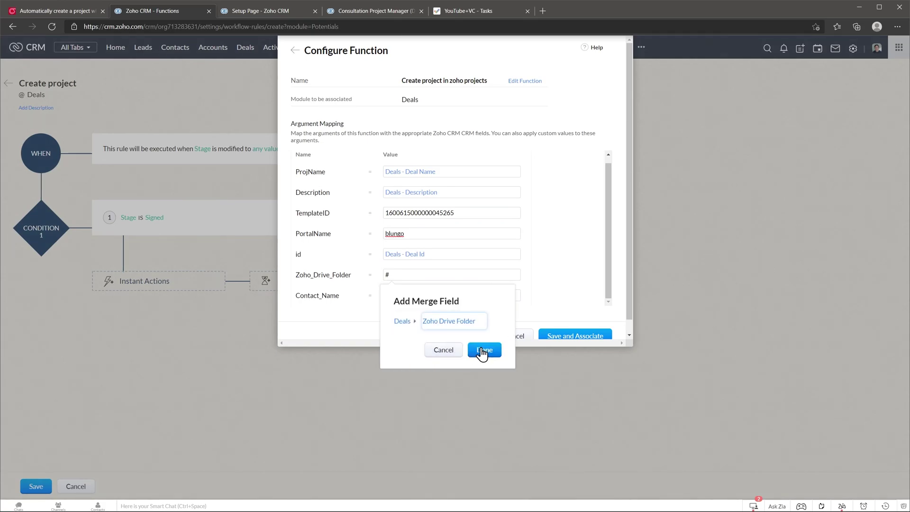
click(482, 350)
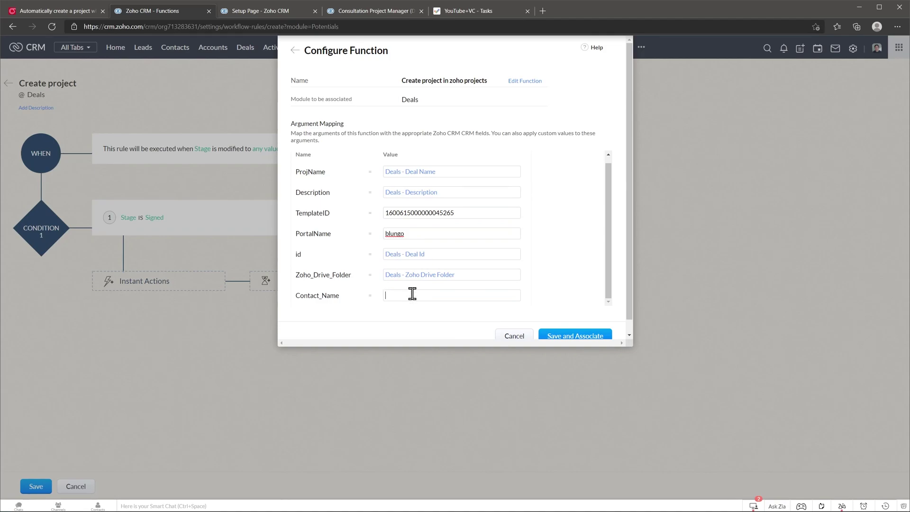
Step: Map the Contact_Name argument to the Contact Name merge field of the Contacts module
text(#)
click(409, 342)
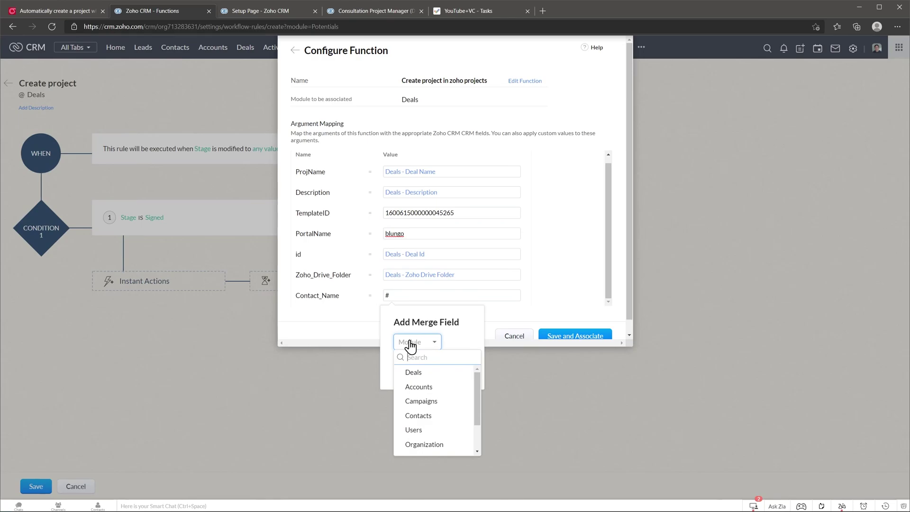
click(427, 415)
click(453, 343)
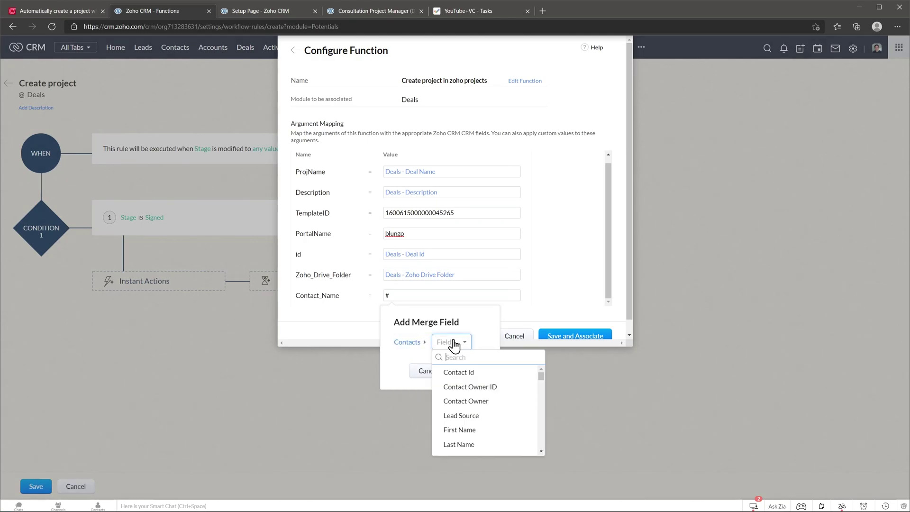
text(na)
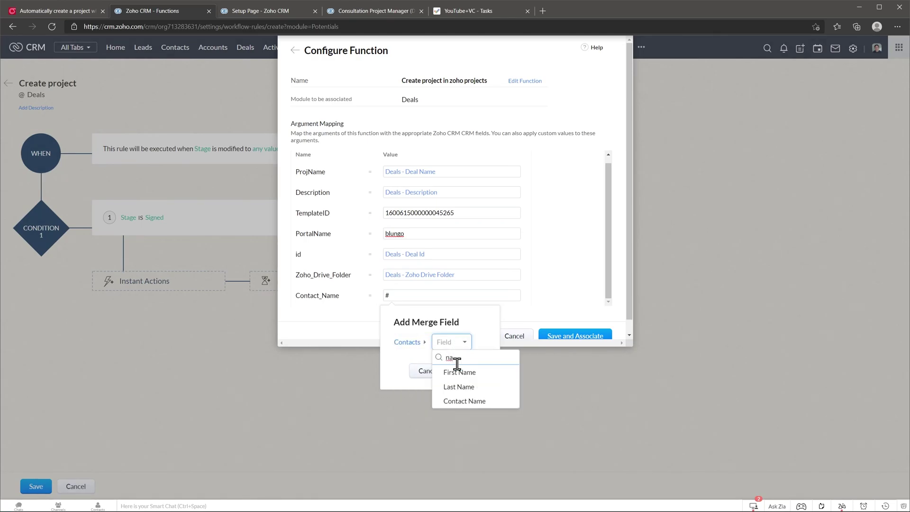
click(459, 401)
click(480, 371)
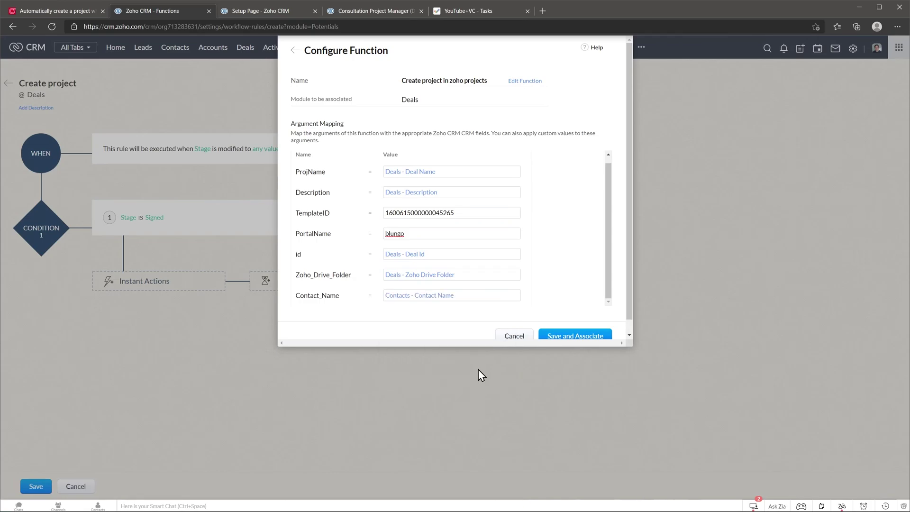
Step: Save and associate the configured function, and save the Create project workflow rule
click(566, 337)
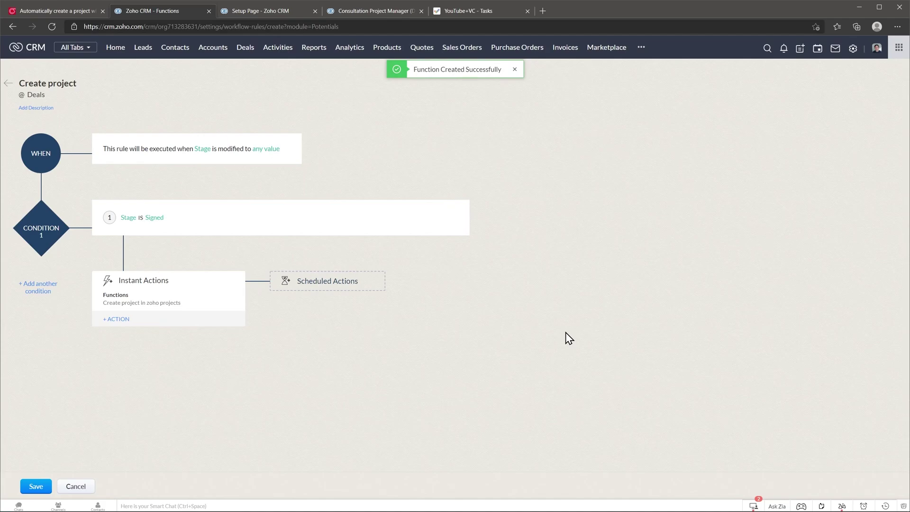
click(36, 487)
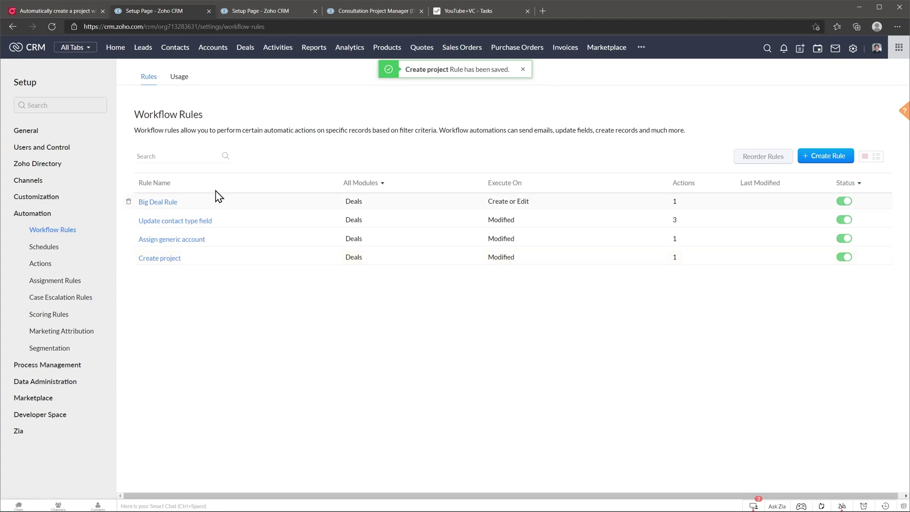
Step: Reload the Consultation Project Manager deal and change its stage to Signed
click(341, 9)
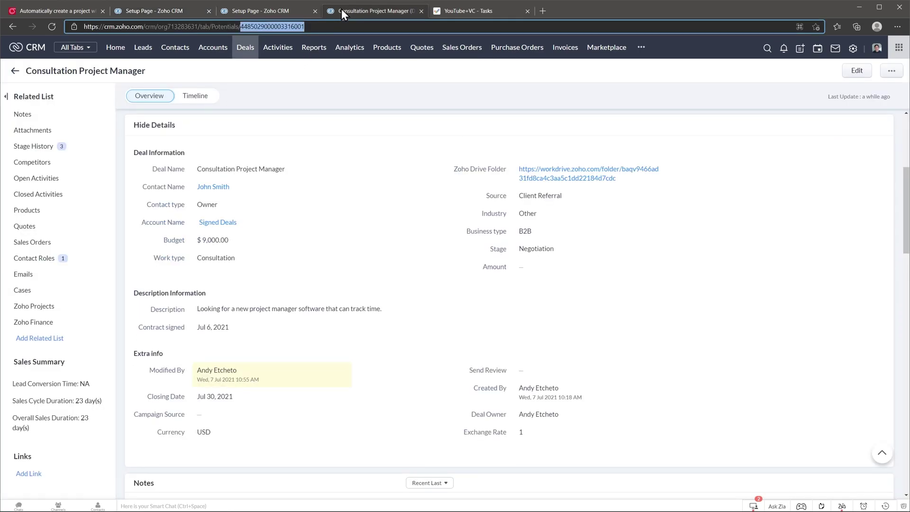
click(54, 27)
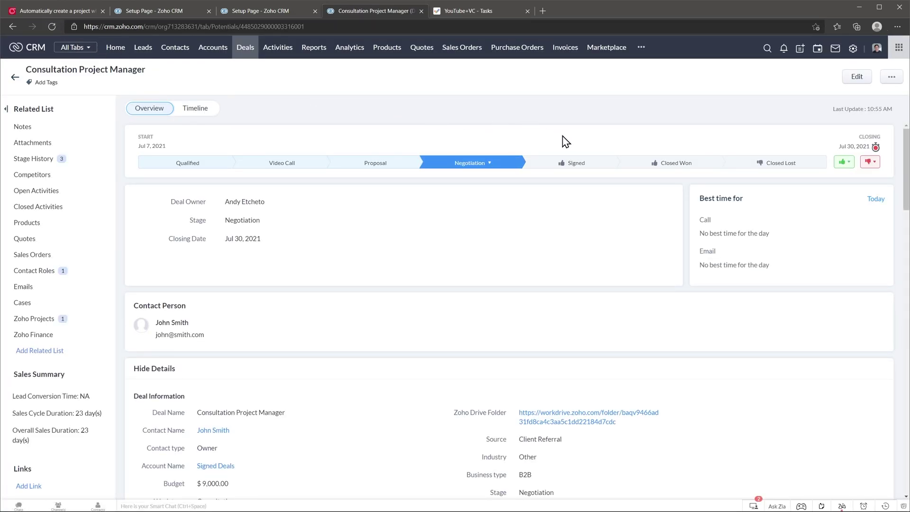
click(570, 166)
click(560, 160)
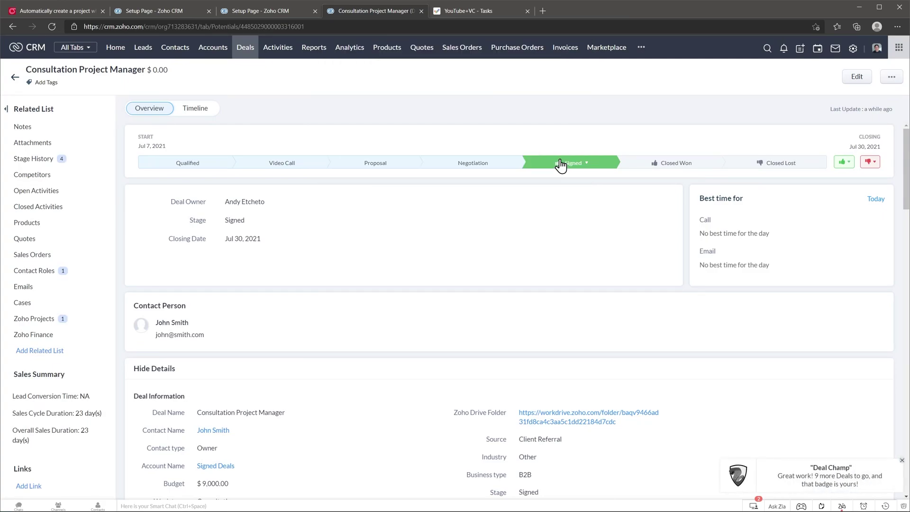
Step: Check the reloaded deal's Zoho Projects related list, and show the All Projects view in Zoho Projects
click(53, 27)
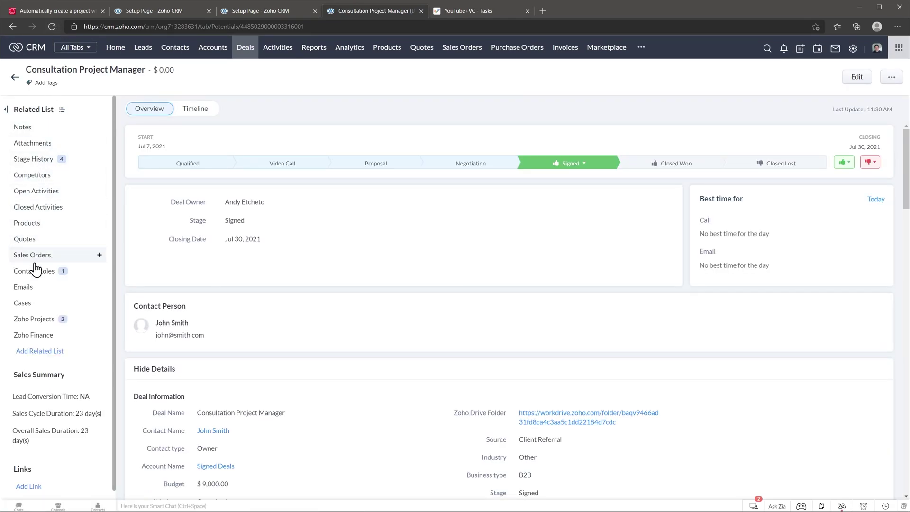
click(33, 320)
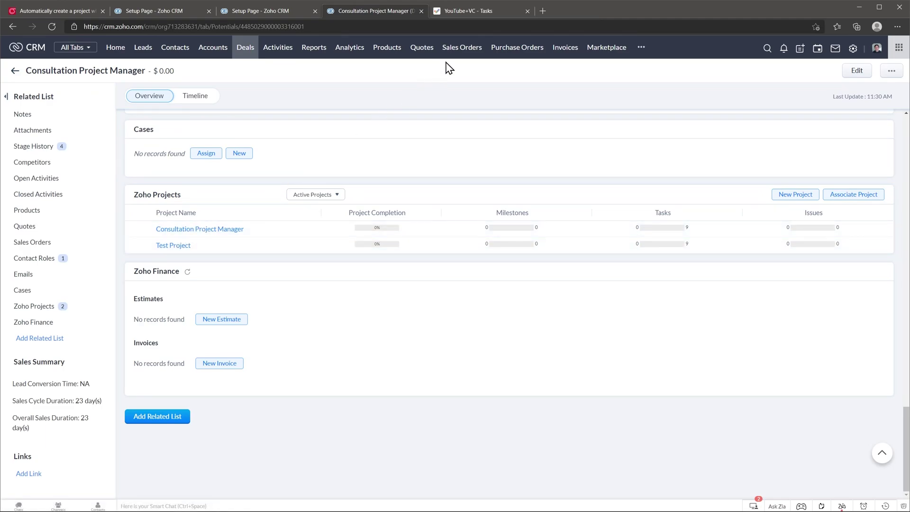
click(483, 11)
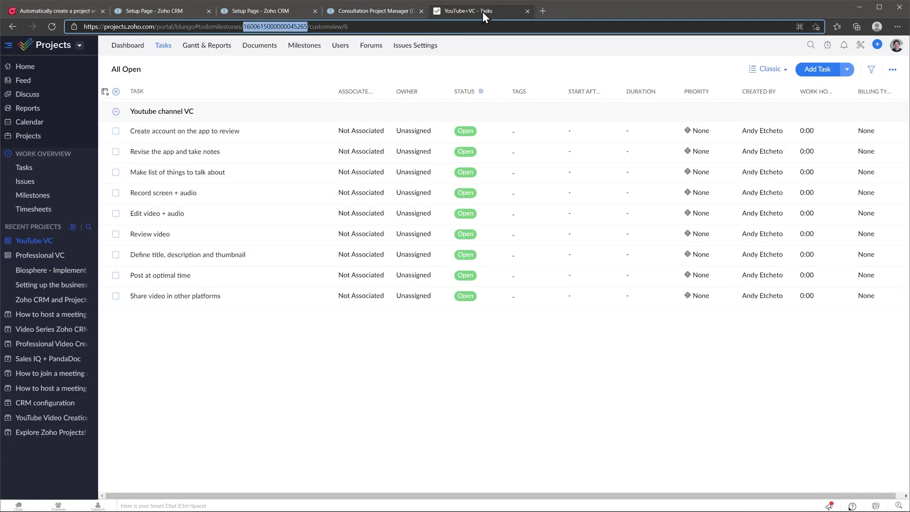
click(56, 140)
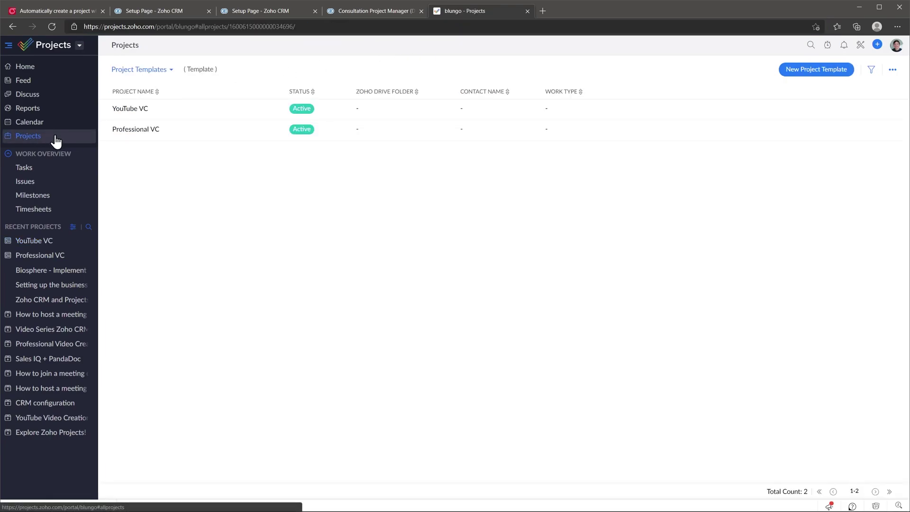
click(152, 72)
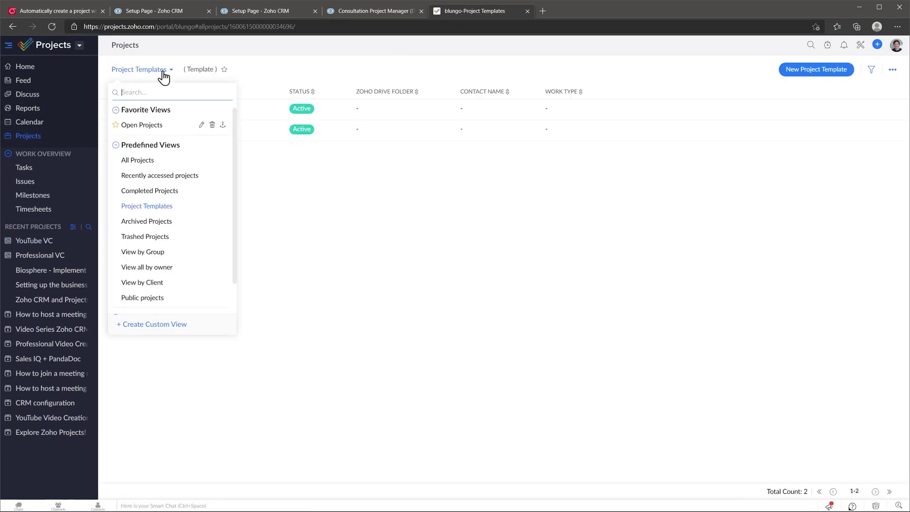
click(137, 161)
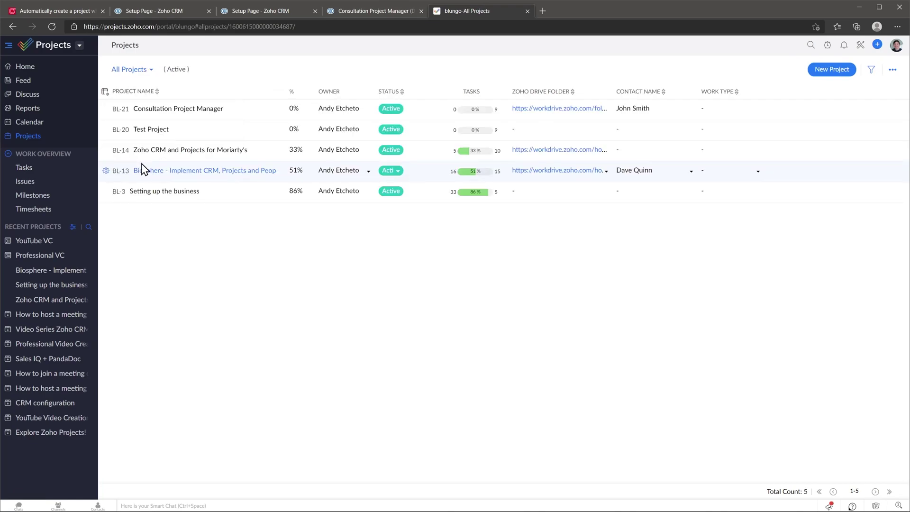